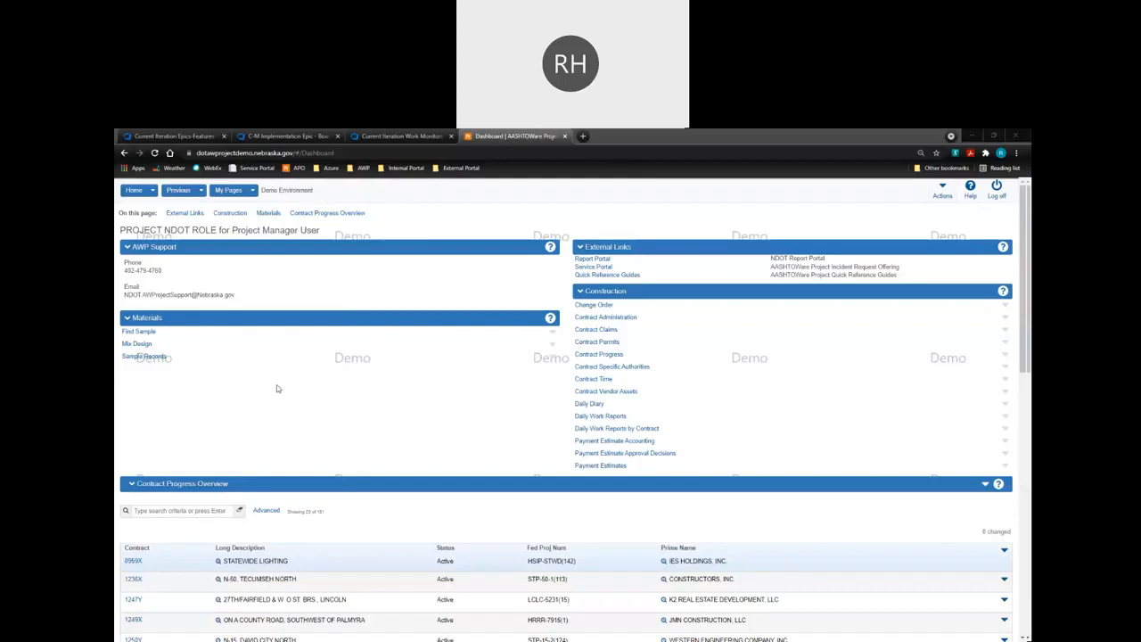
Step: Find contract APSTCK1 in the Contract Progress Overview and open its construction stockpile overview
click(165, 512)
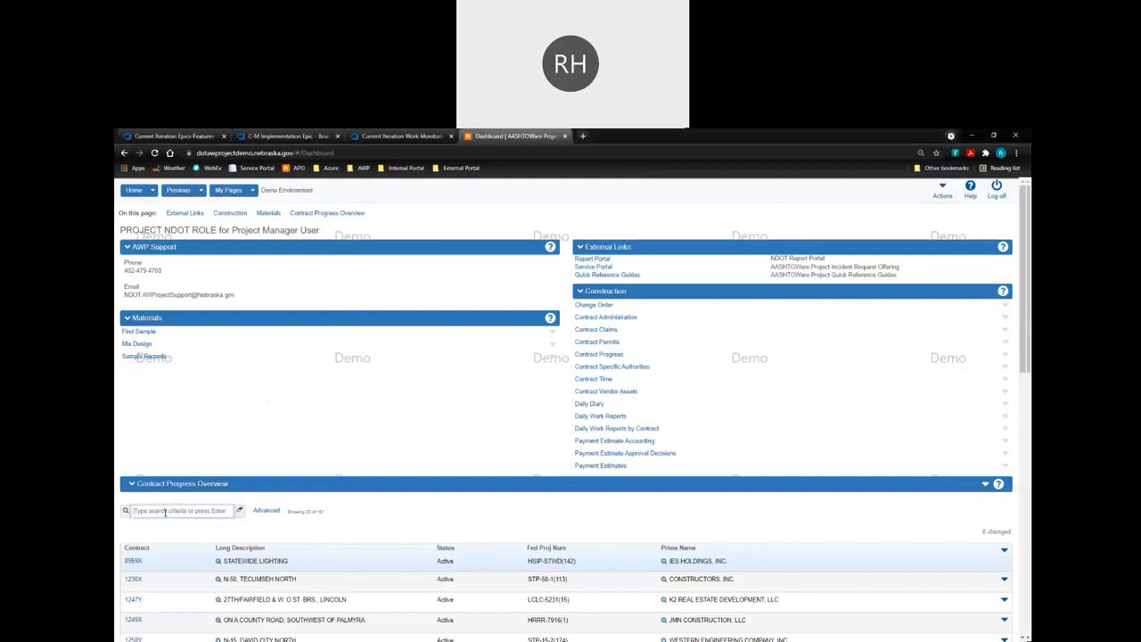
text(apst)
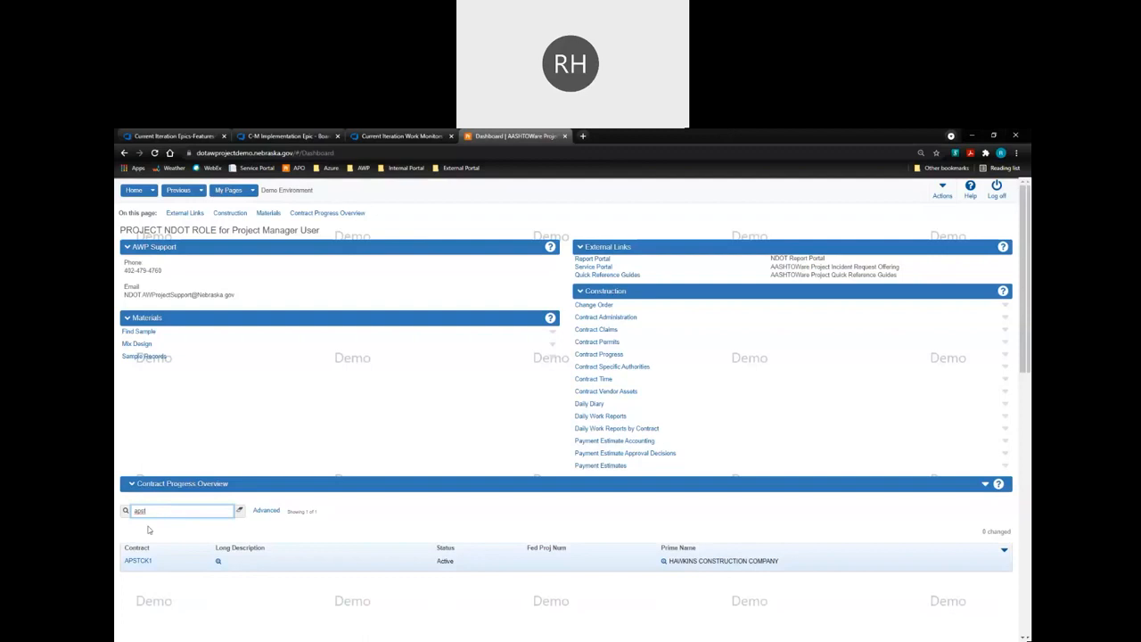
click(138, 561)
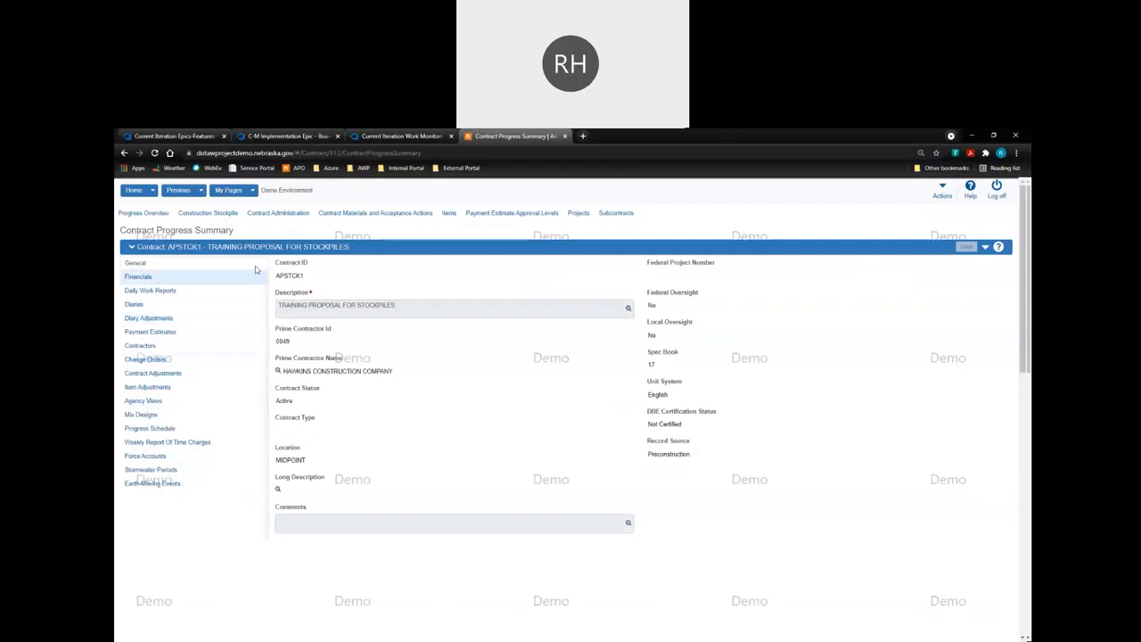
click(209, 219)
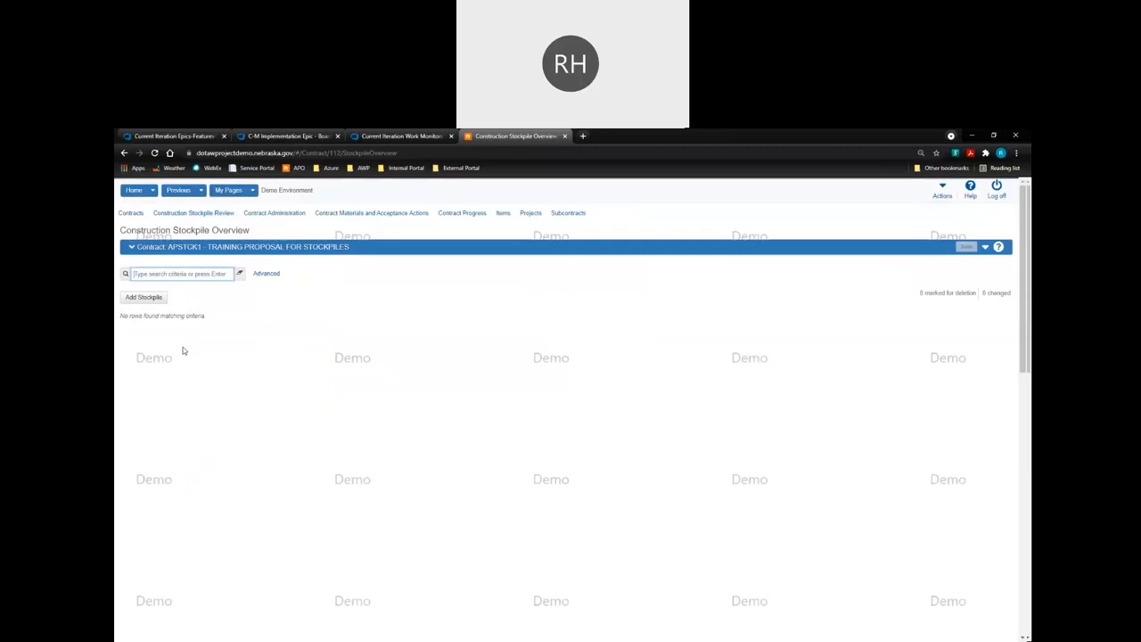
Step: Start a new stockpile with the description Light Poles and assign item 0001, A014.53 STREET LIGHT POLE
click(139, 303)
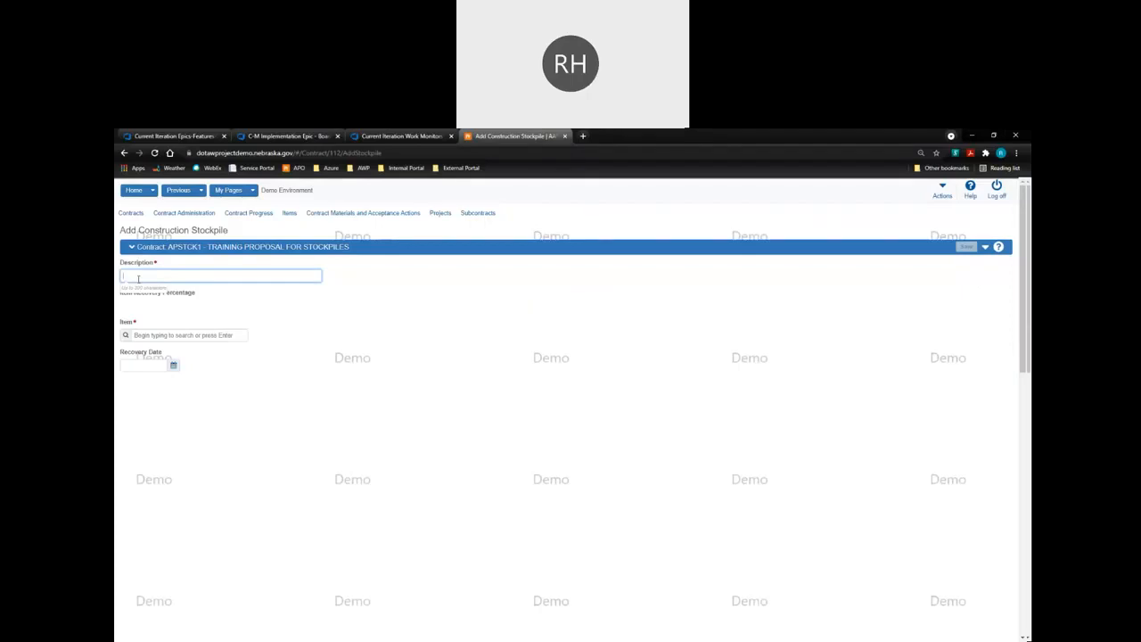
text(Light Poles)
click(138, 335)
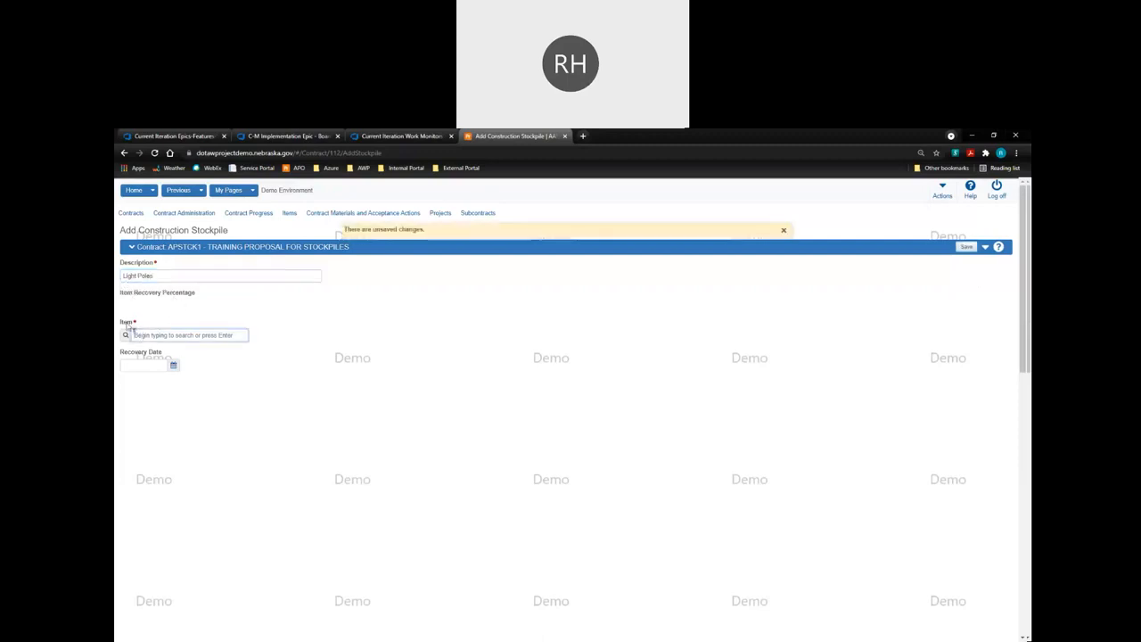
key(Return)
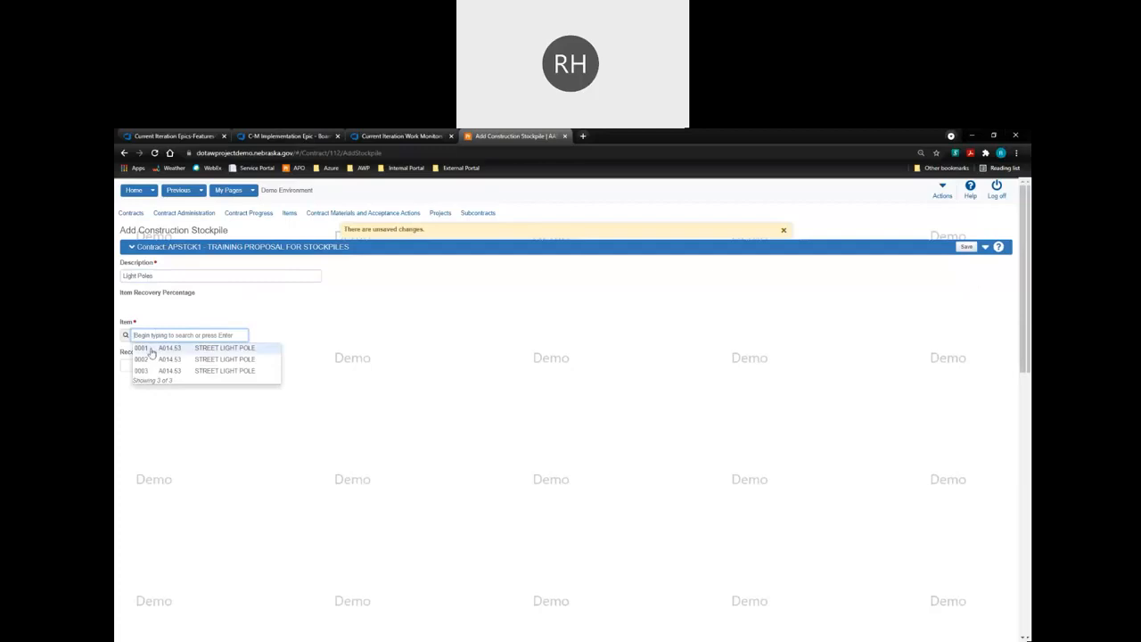
click(152, 351)
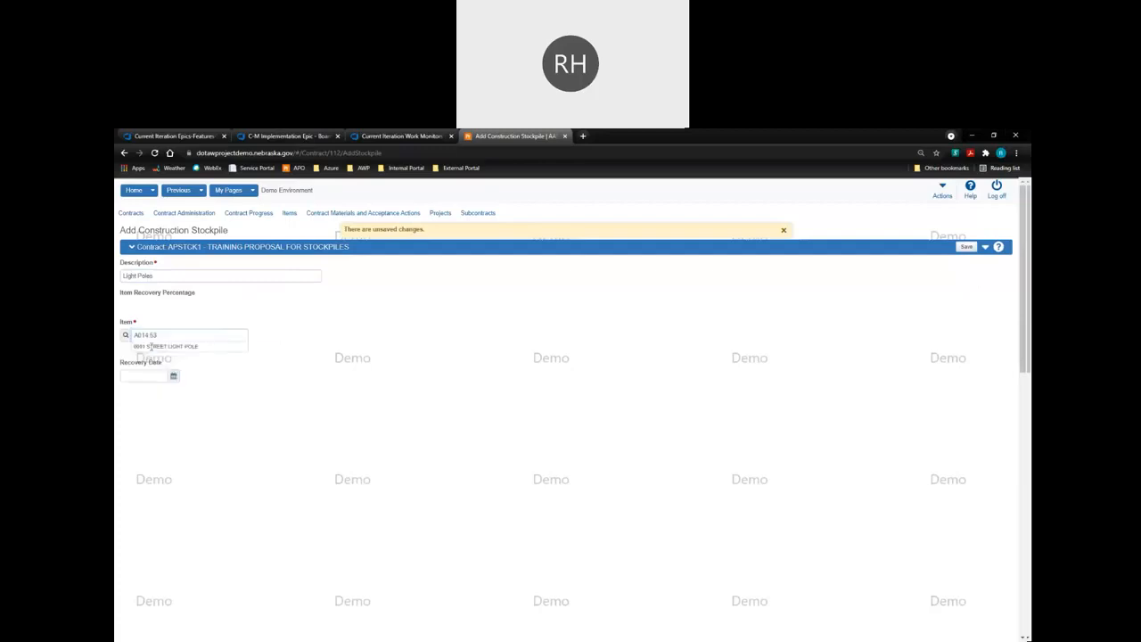
Step: Set the stockpile's recovery date to 06/29/2021 and save the new stockpile
mouse_move(135, 367)
click(173, 376)
click(208, 489)
click(967, 247)
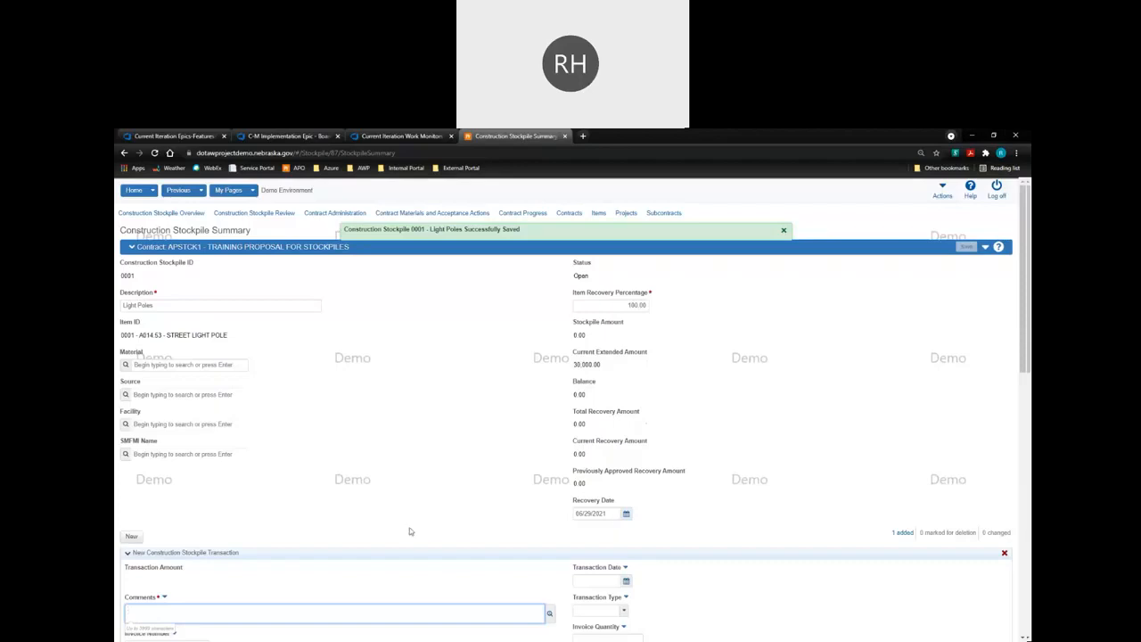
Step: Fill in the new stockpile transaction with comment Initial Invoice, invoice number 123456 and invoice date 06/20/2021
scroll(414, 502, down, 1)
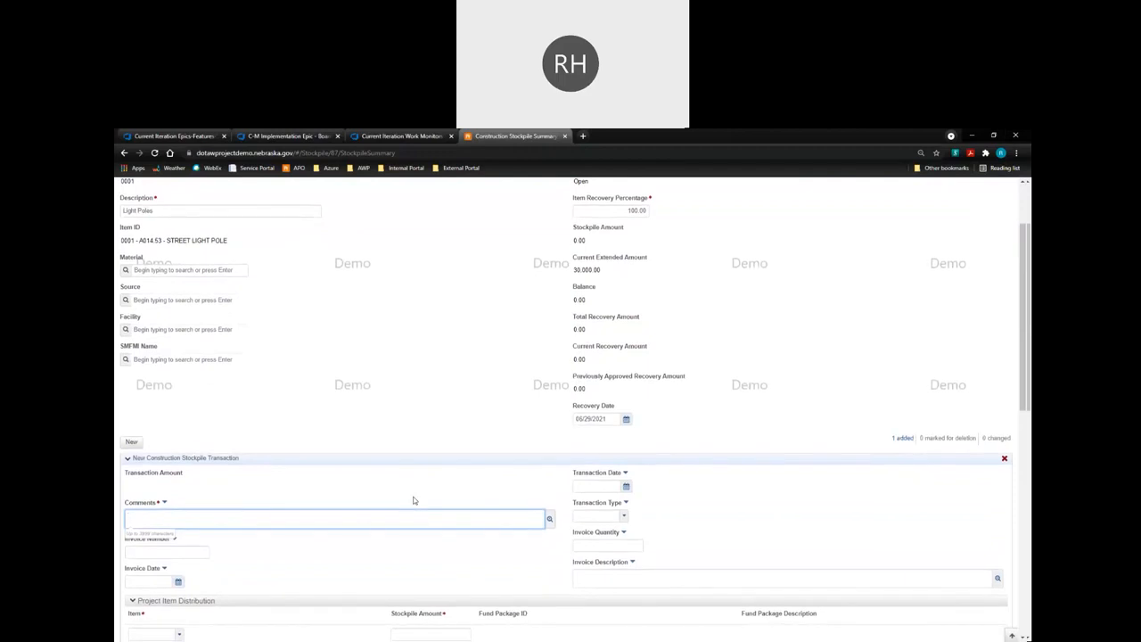
scroll(414, 500, down, 2)
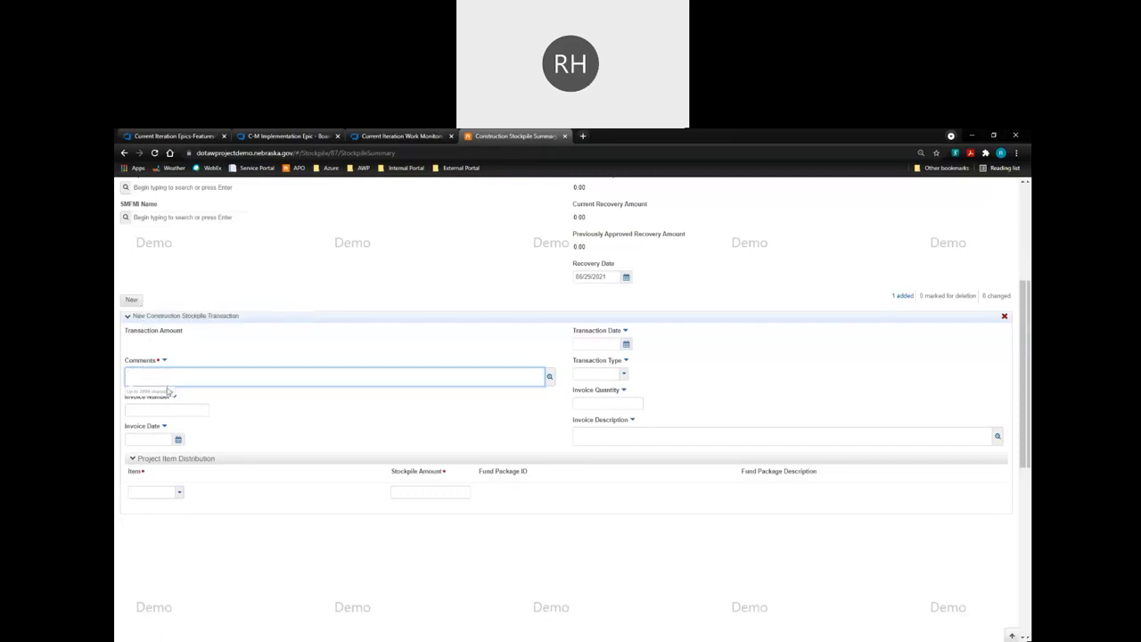
text(Initial Invoice)
key(Tab)
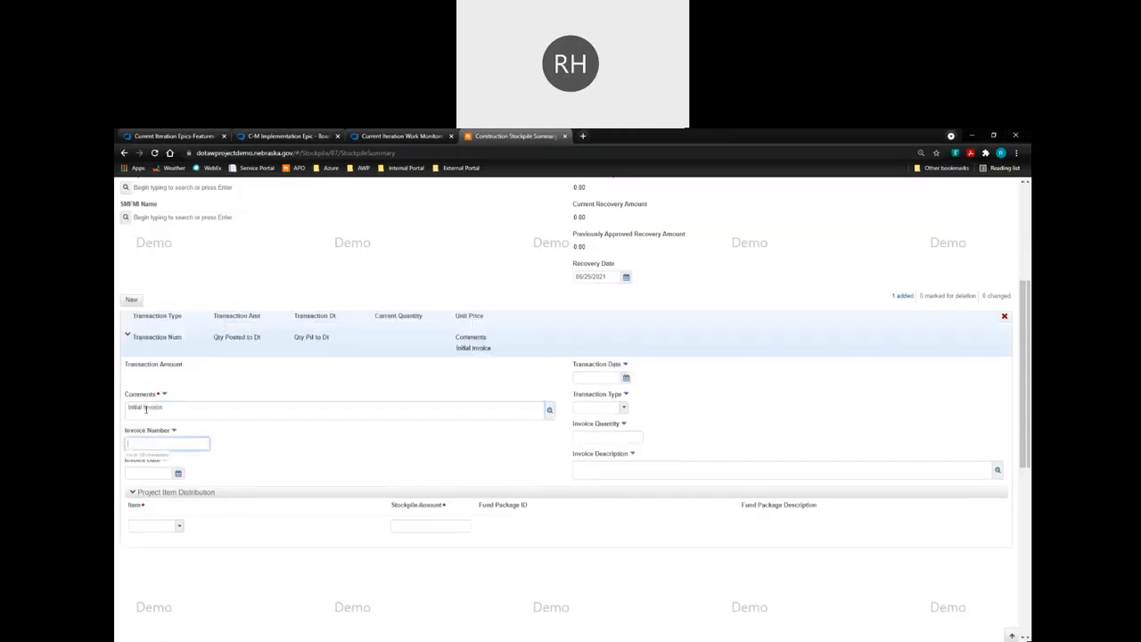
text(123456)
click(179, 472)
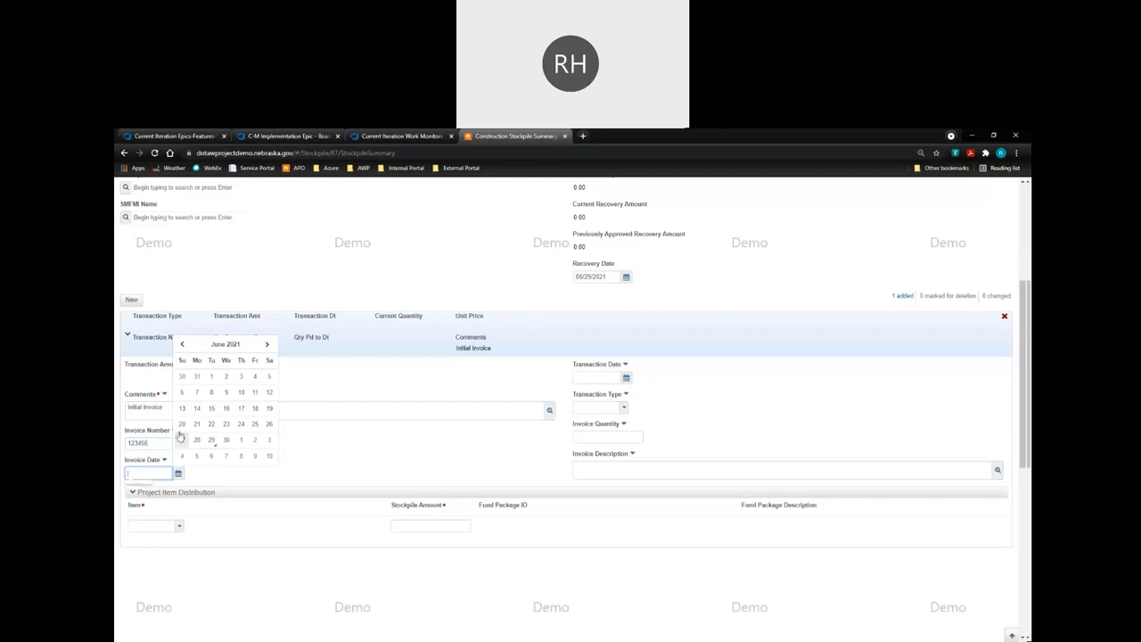
click(182, 441)
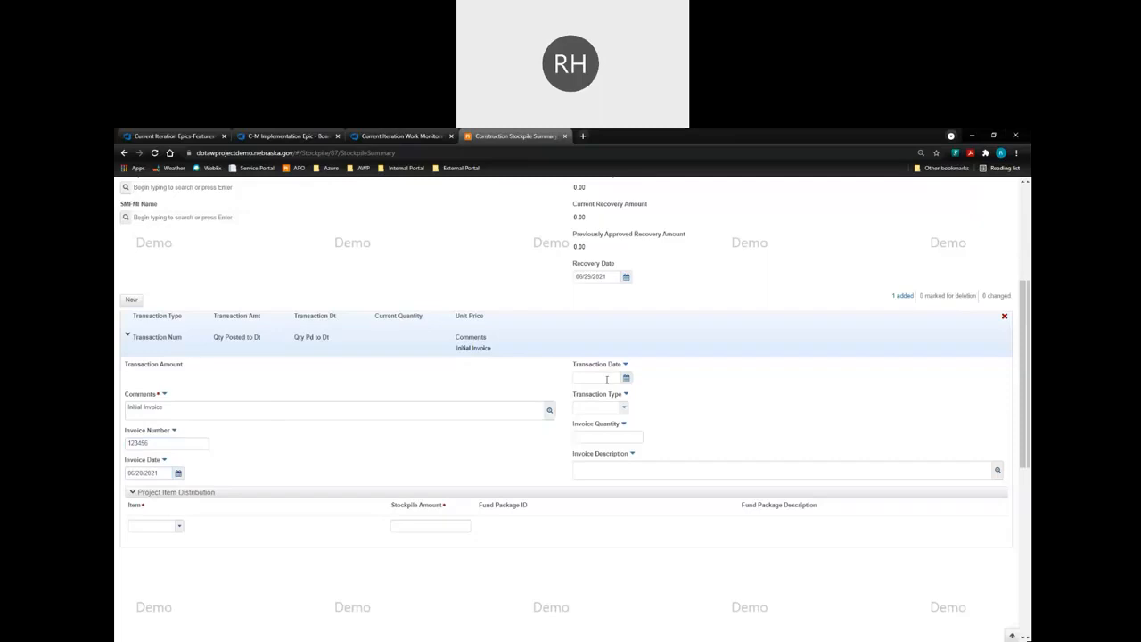
Step: Set the transaction date to 06/29/2021, the transaction type to INV - Invoice and the invoice quantity to 4
click(626, 378)
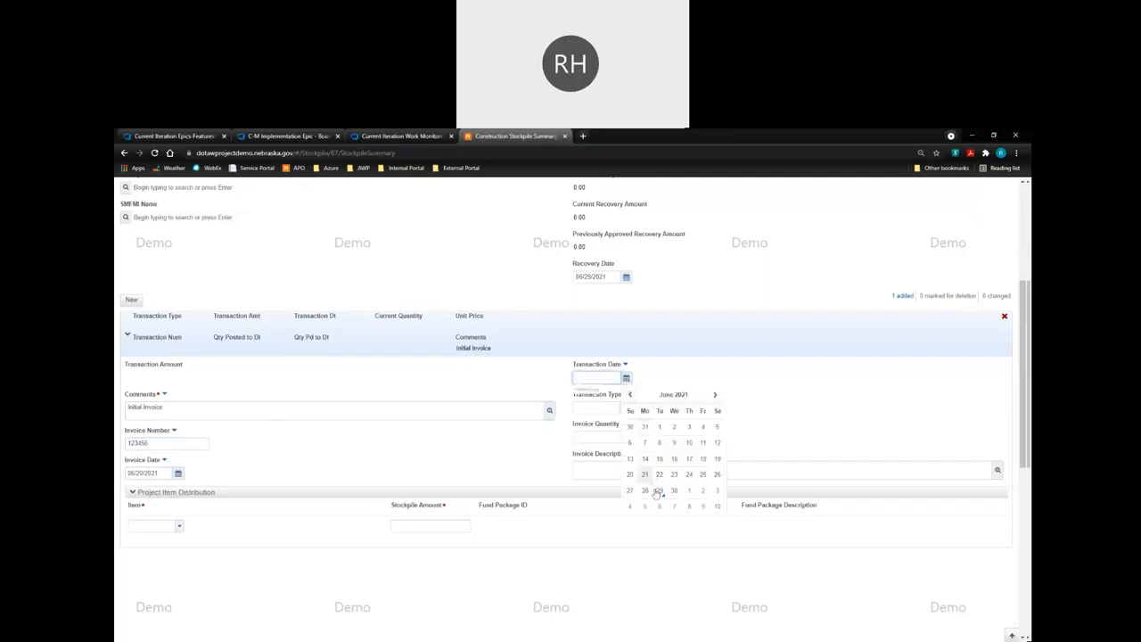
click(658, 491)
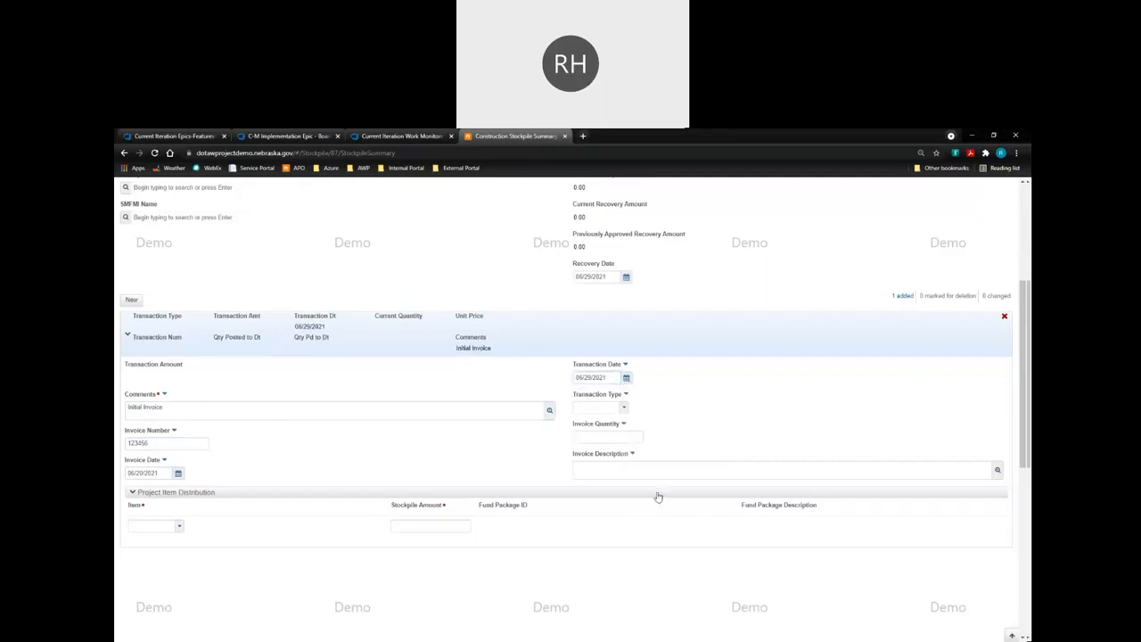
click(606, 409)
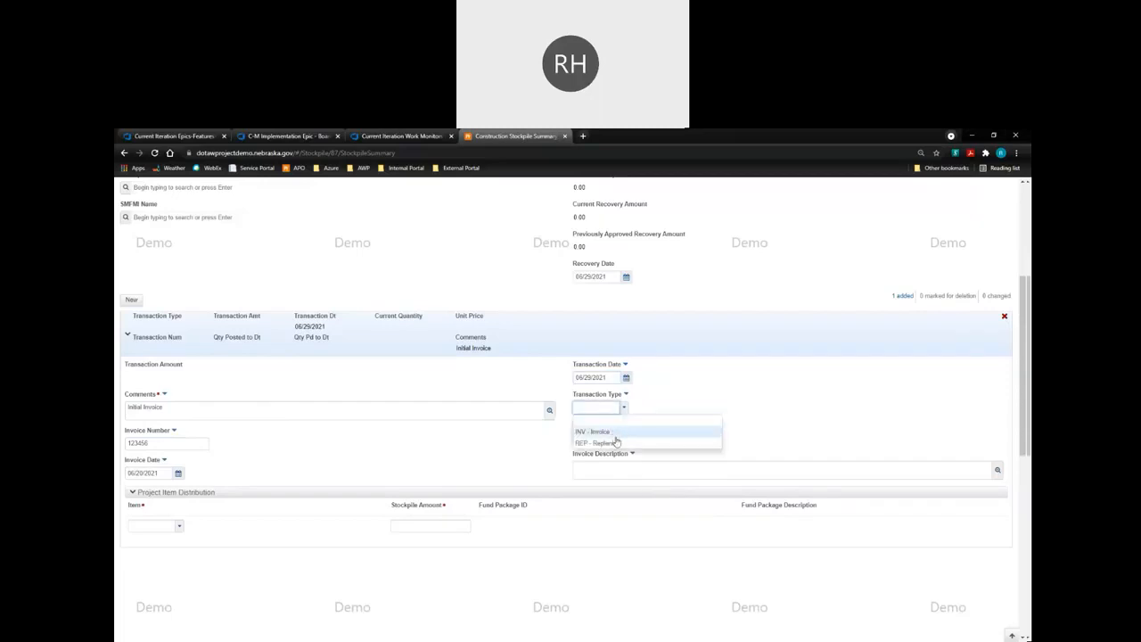
click(616, 433)
click(608, 435)
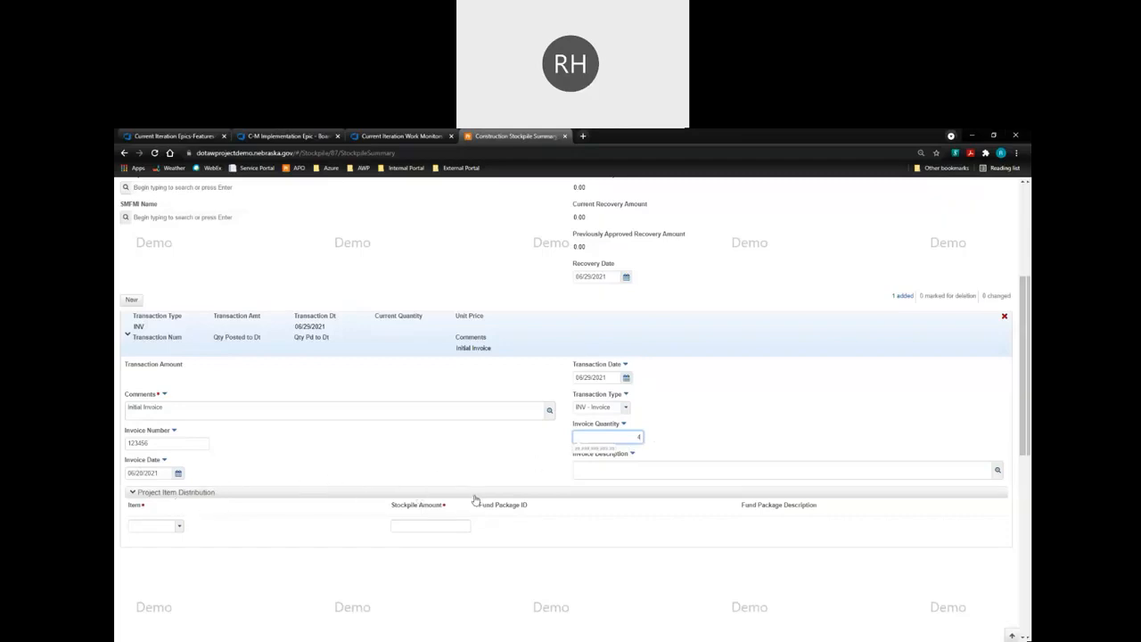
Step: Distribute the transaction to project item 0001 of AWPSTCK1 with a stockpile amount of 4,000.00
click(177, 530)
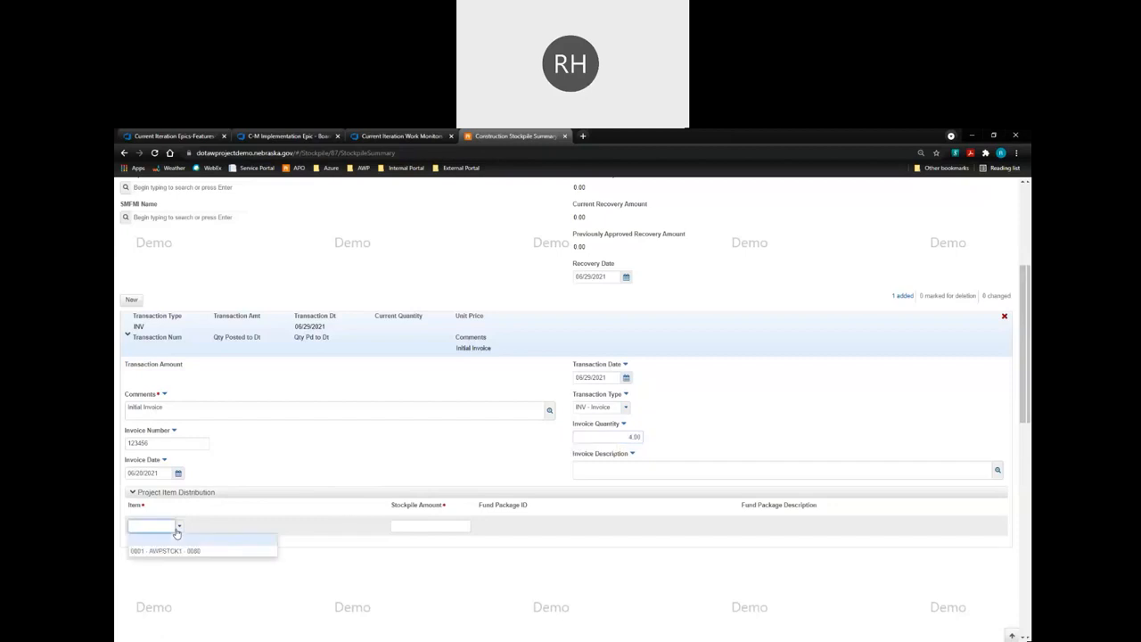
click(178, 551)
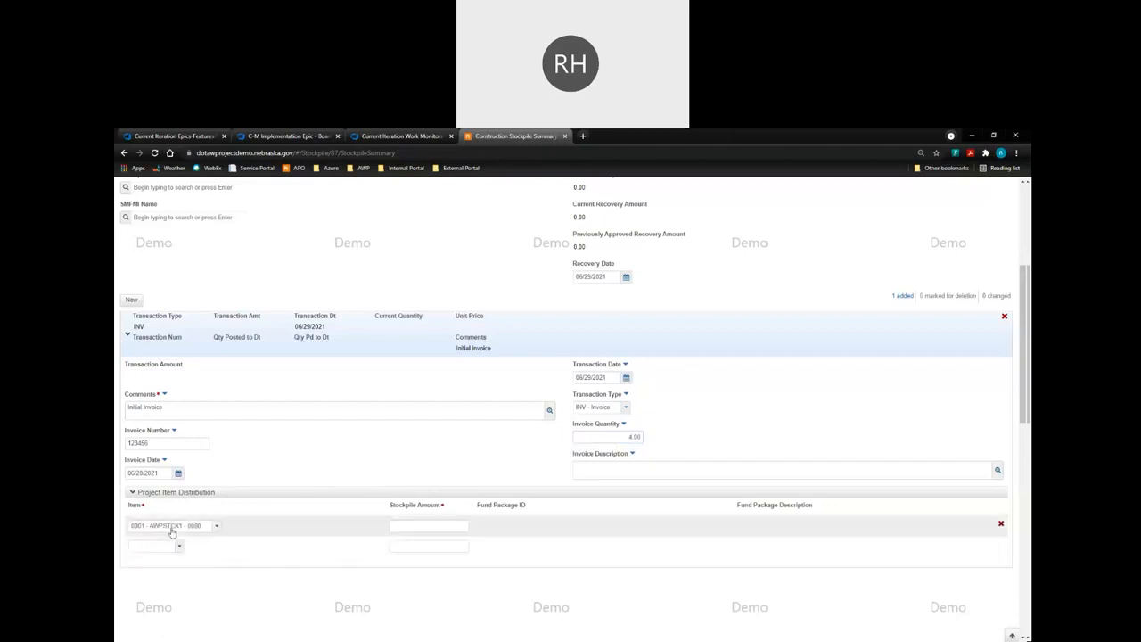
click(217, 528)
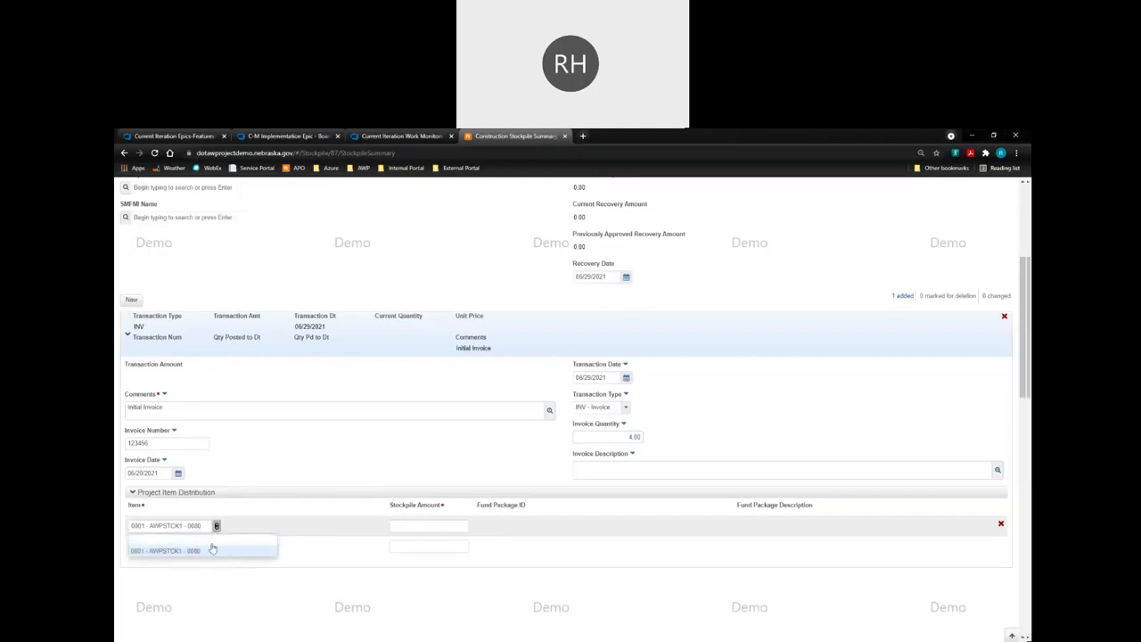
click(218, 529)
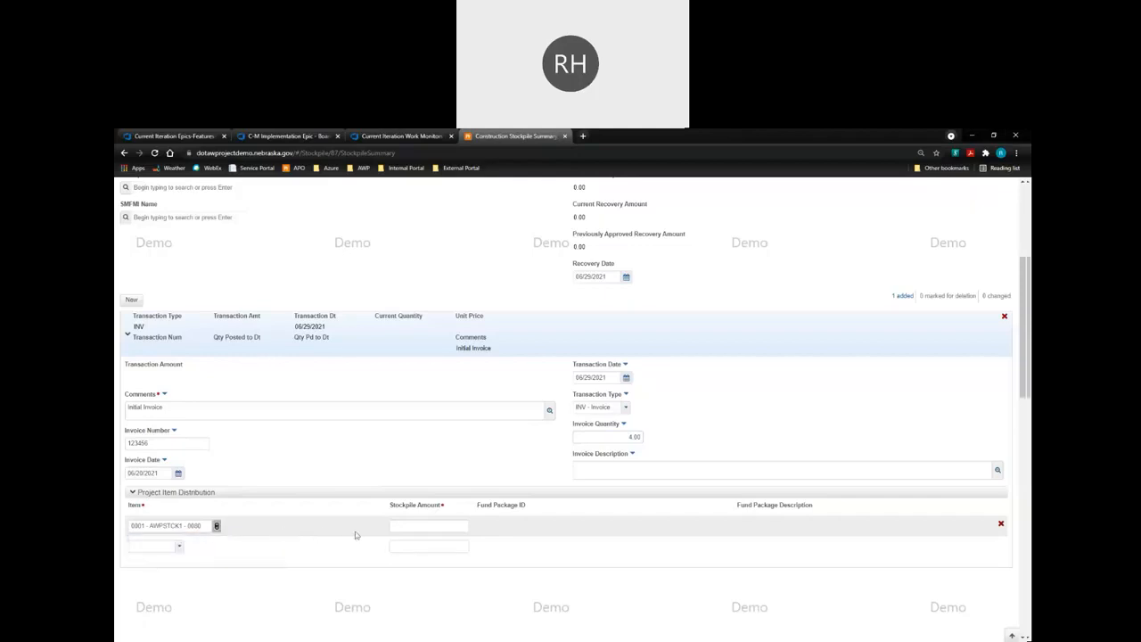
click(426, 528)
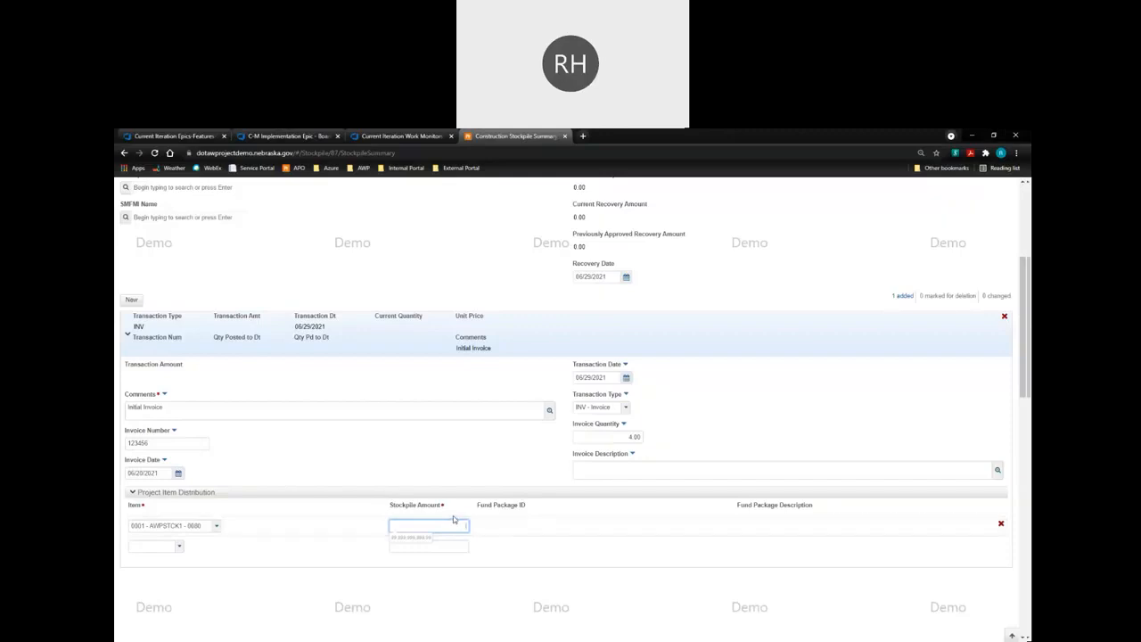
Step: Review the stockpile's balance and summary amounts alongside the quantity and amount of the invoice transaction
scroll(476, 504, up, 5)
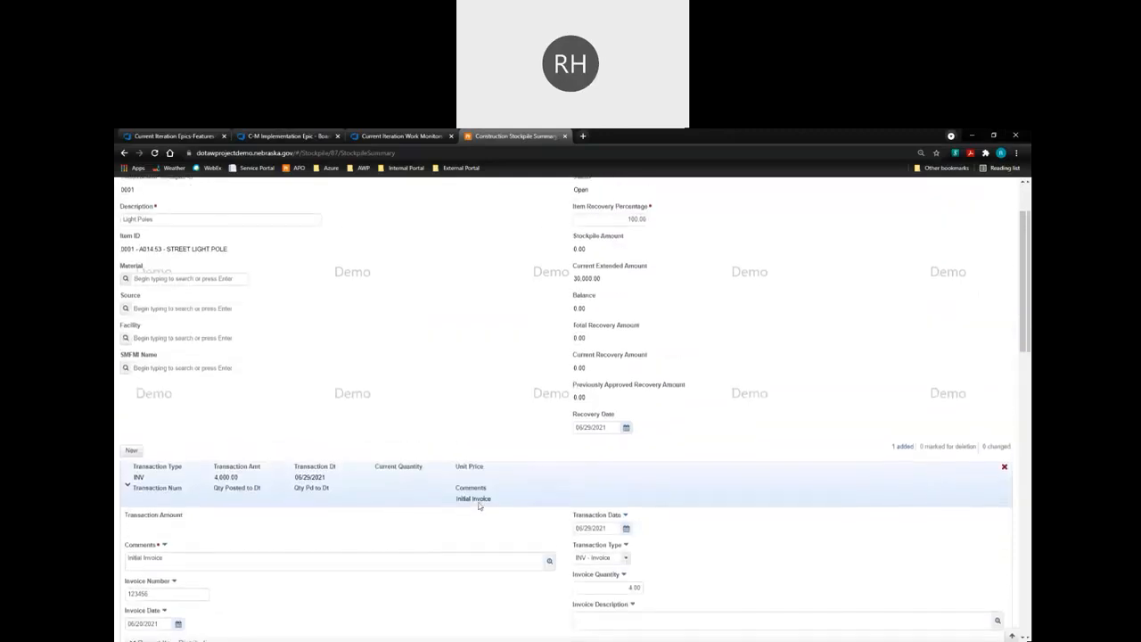
scroll(478, 506, up, 1)
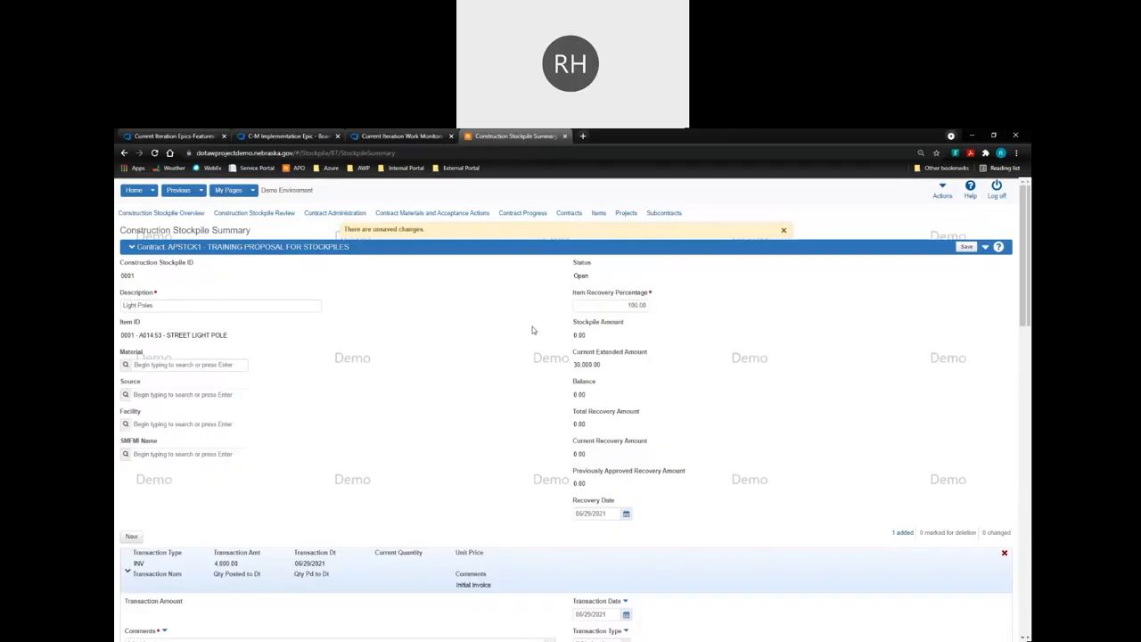
double_click(581, 394)
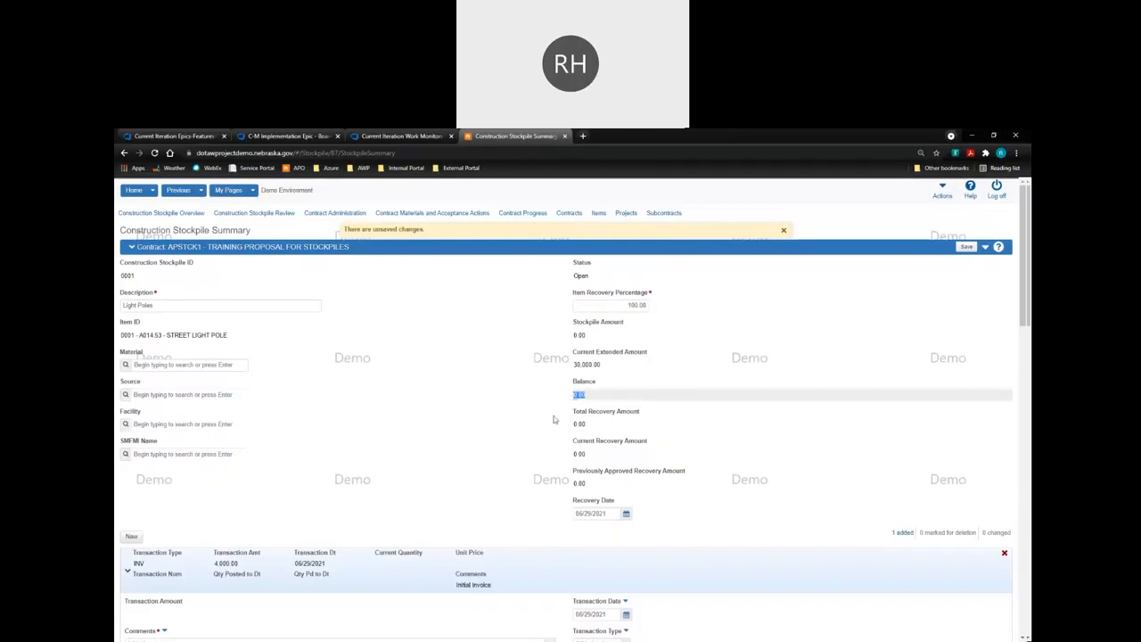
scroll(552, 419, down, 3)
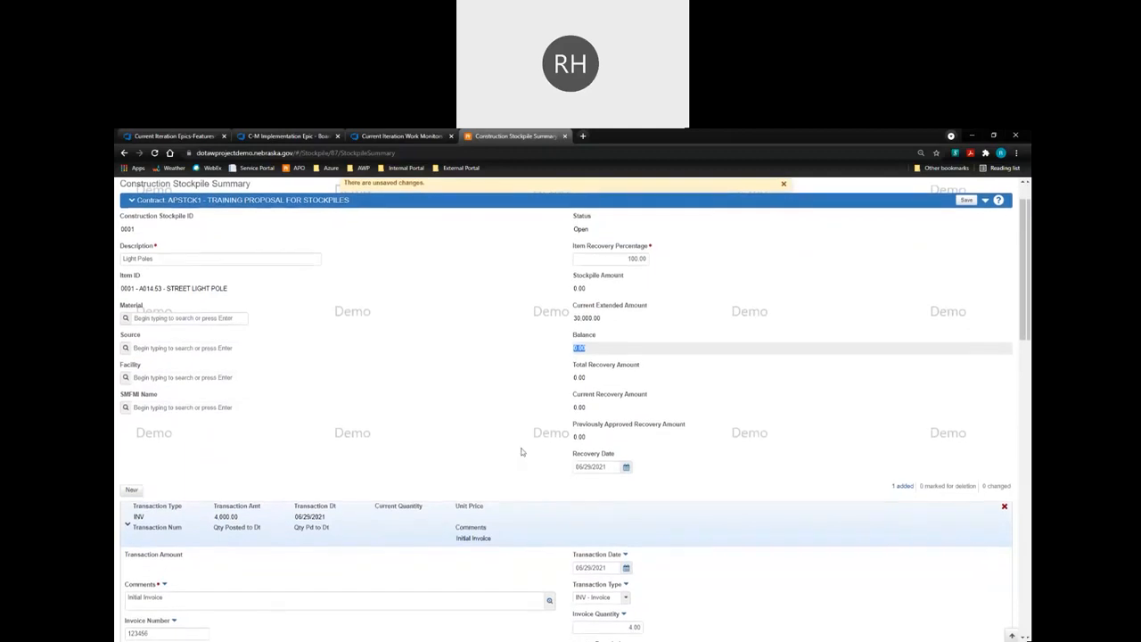
scroll(522, 451, down, 2)
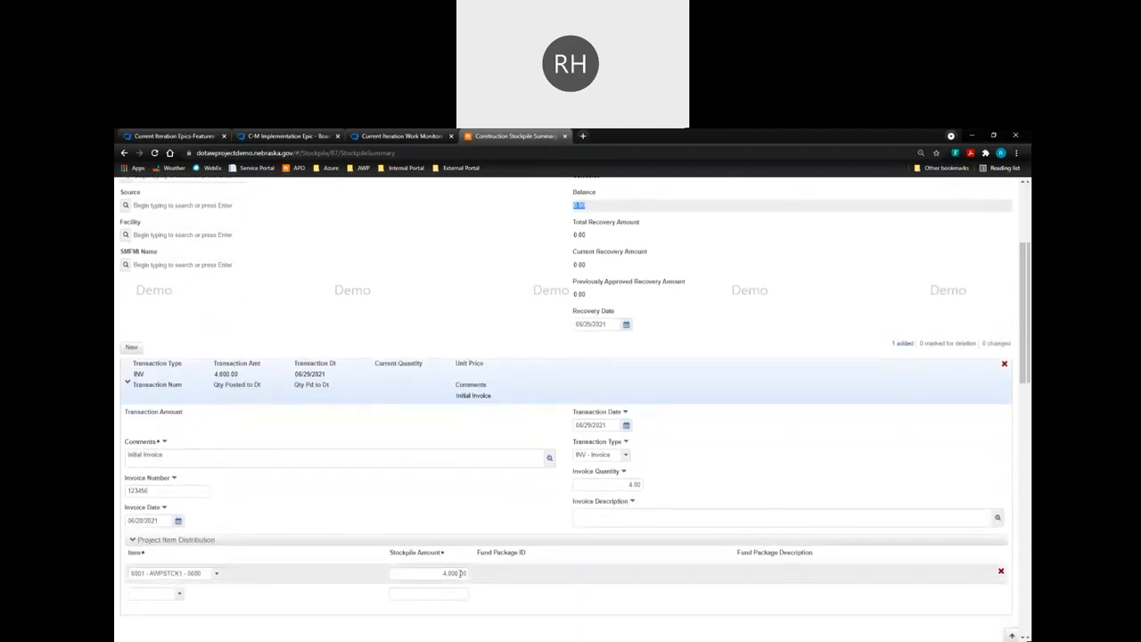
scroll(495, 570, up, 4)
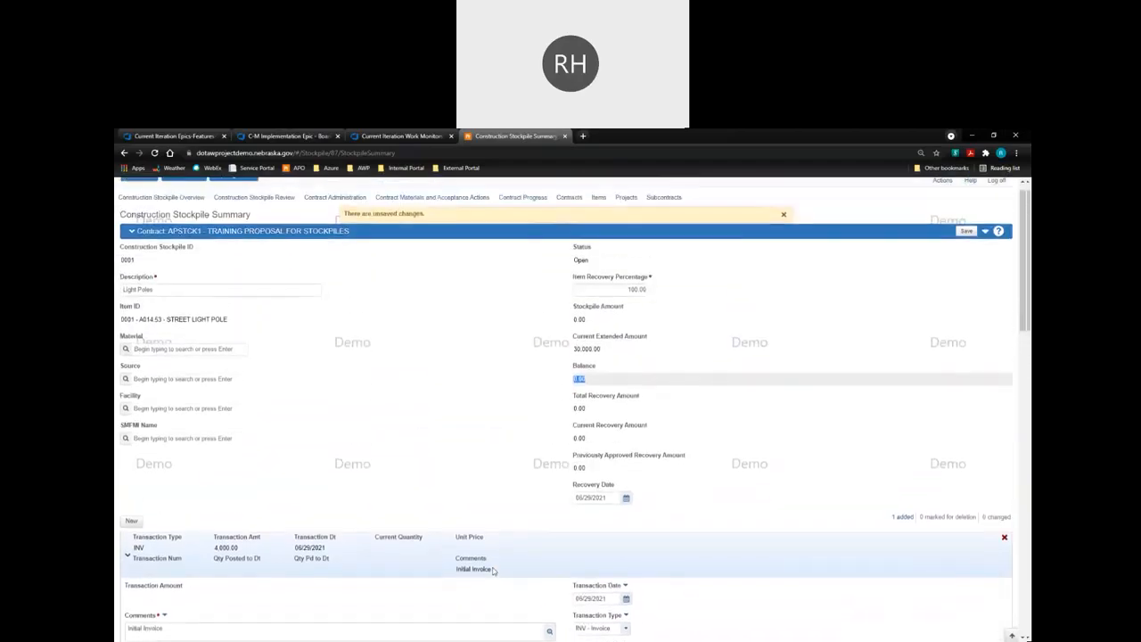
scroll(493, 570, up, 1)
scroll(493, 572, down, 1)
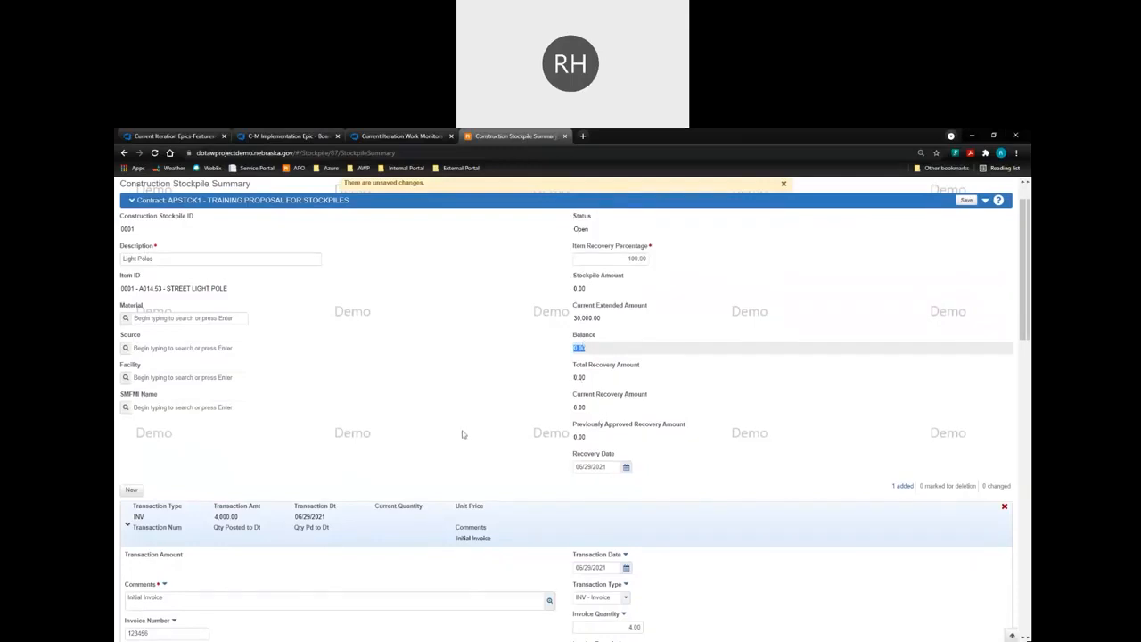
scroll(462, 434, down, 4)
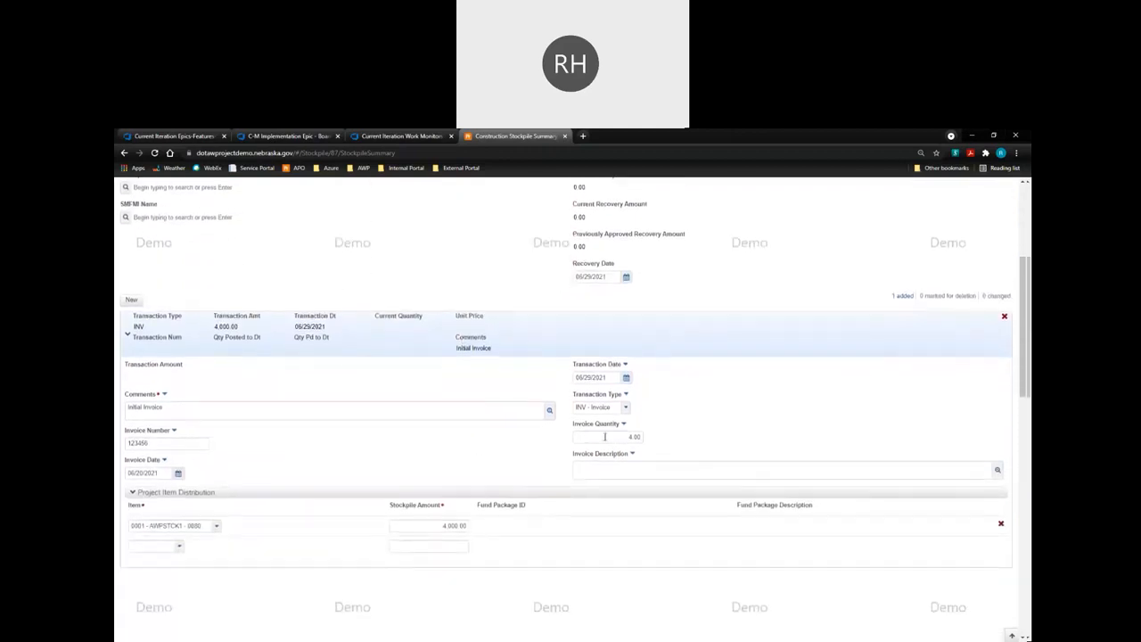
Step: Set the stockpile's item recovery percentage to 40
scroll(658, 479, up, 2)
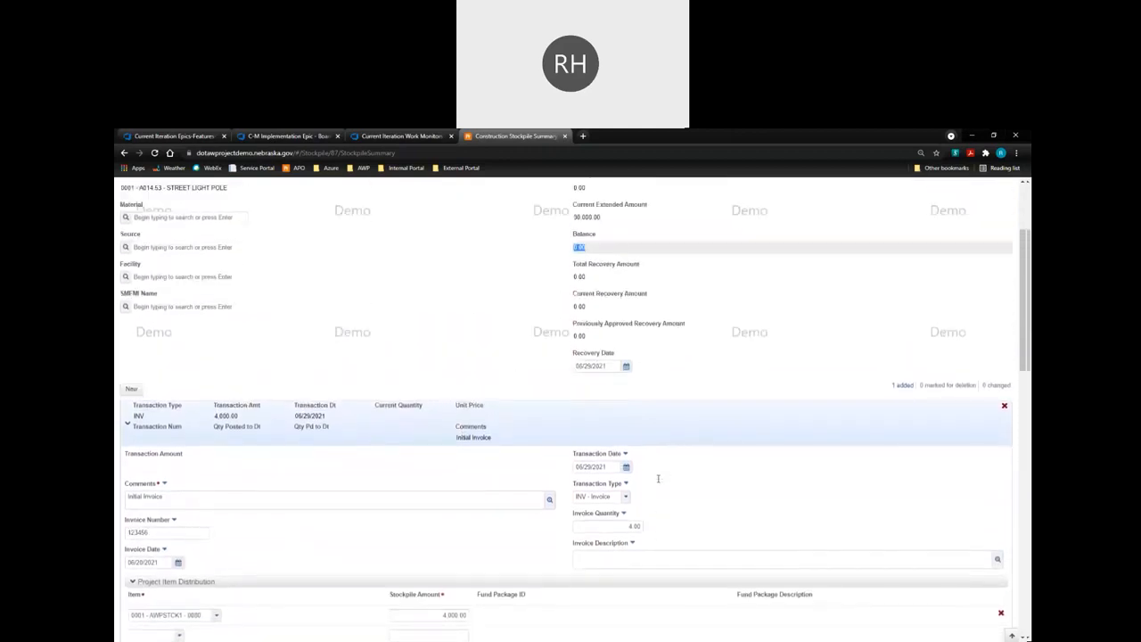
scroll(658, 479, up, 3)
click(624, 306)
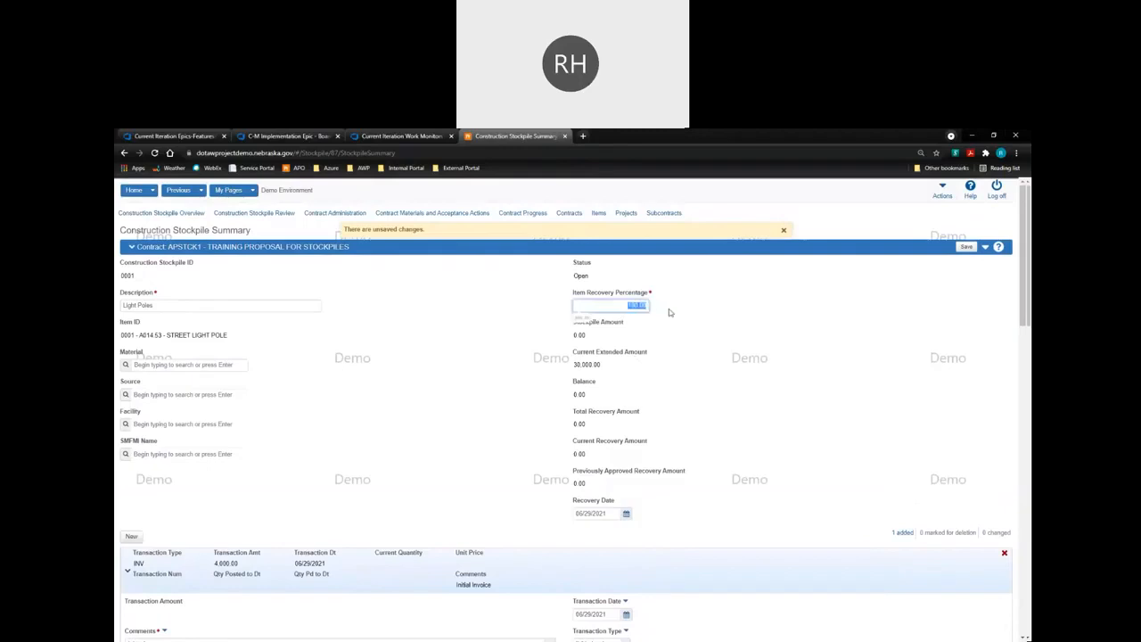
text(40)
scroll(426, 547, down, 2)
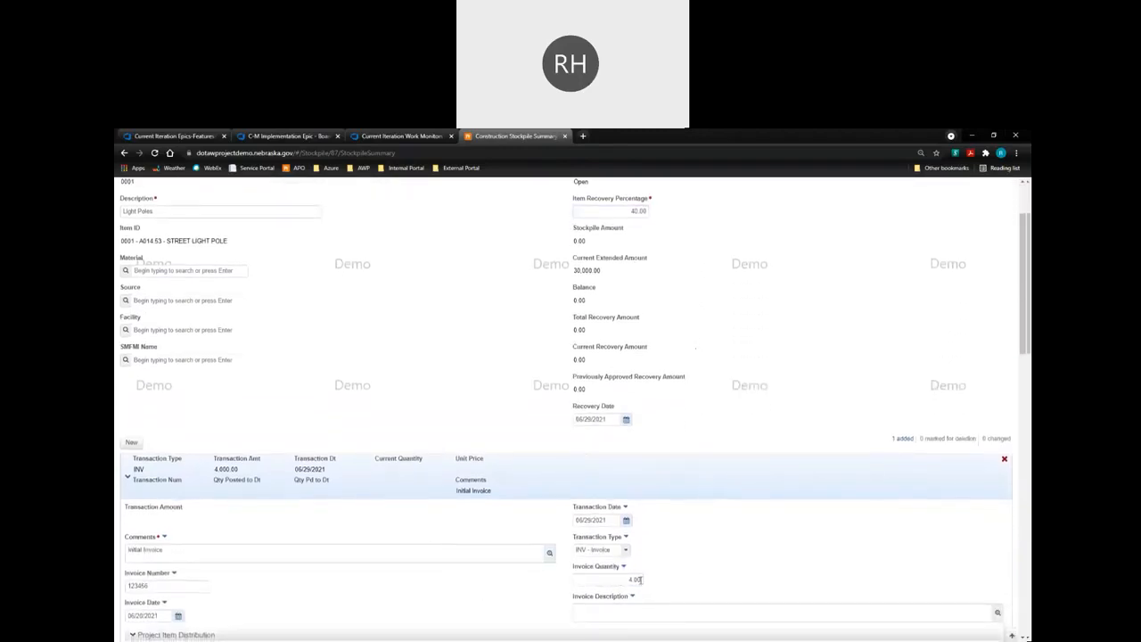
scroll(660, 374, up, 2)
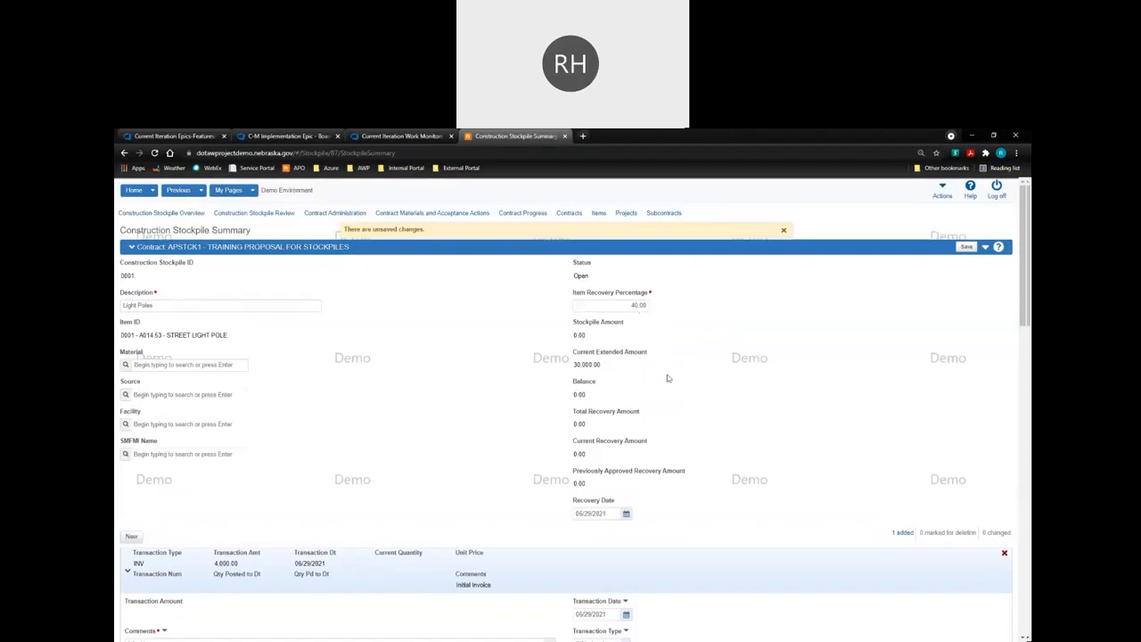
Step: Save the Light Poles stockpile with its invoice transaction and item recovery percentage
scroll(665, 378, down, 1)
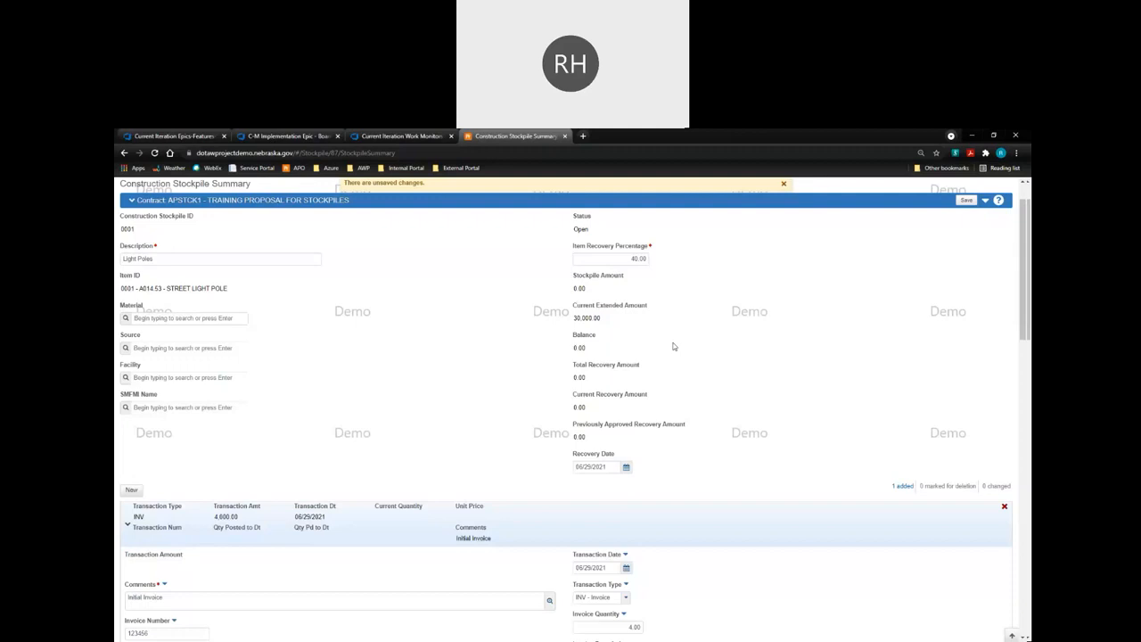
scroll(671, 337, up, 1)
click(649, 308)
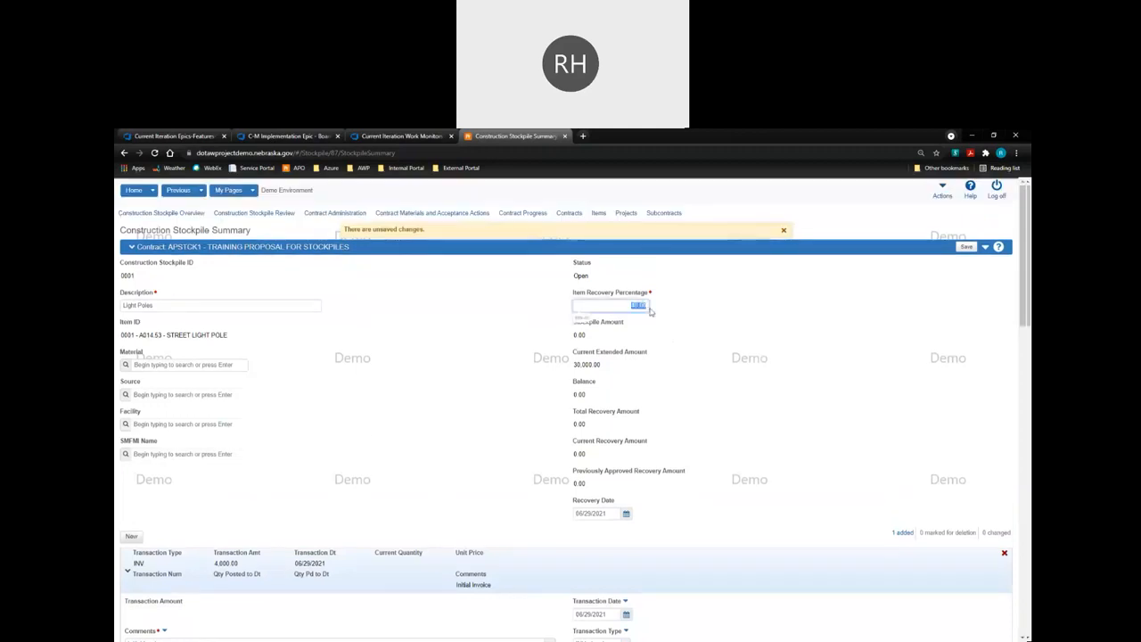
click(963, 248)
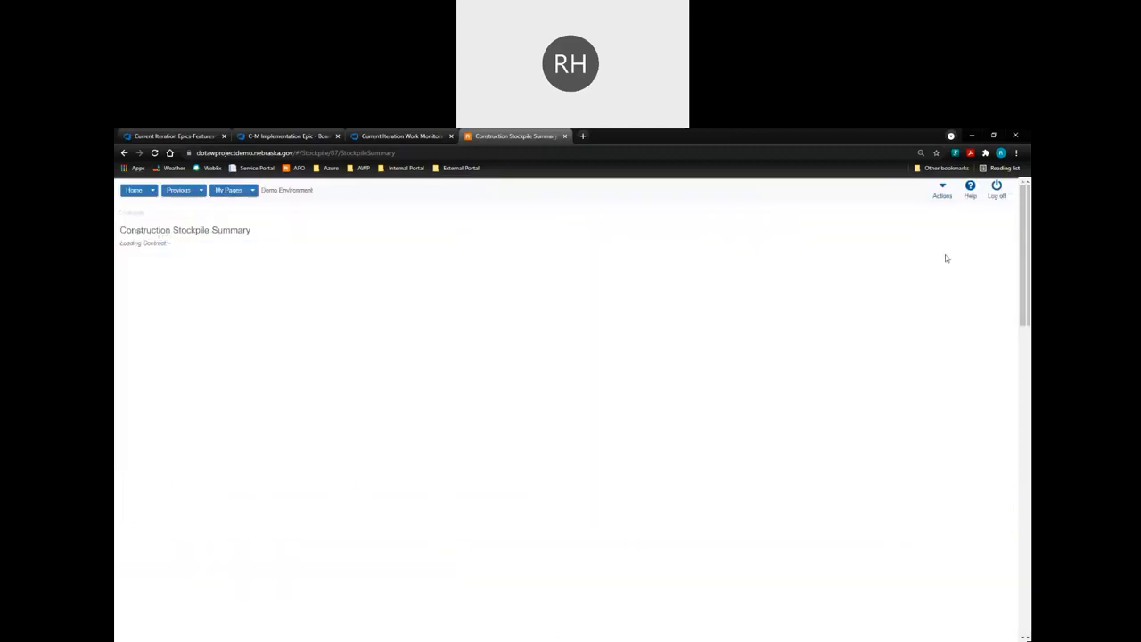
Step: Examine the saved stockpile's amount, balance, total recovery amount, current extended amount and item ID against the invoice's project item distribution
drag(595, 299, 574, 300)
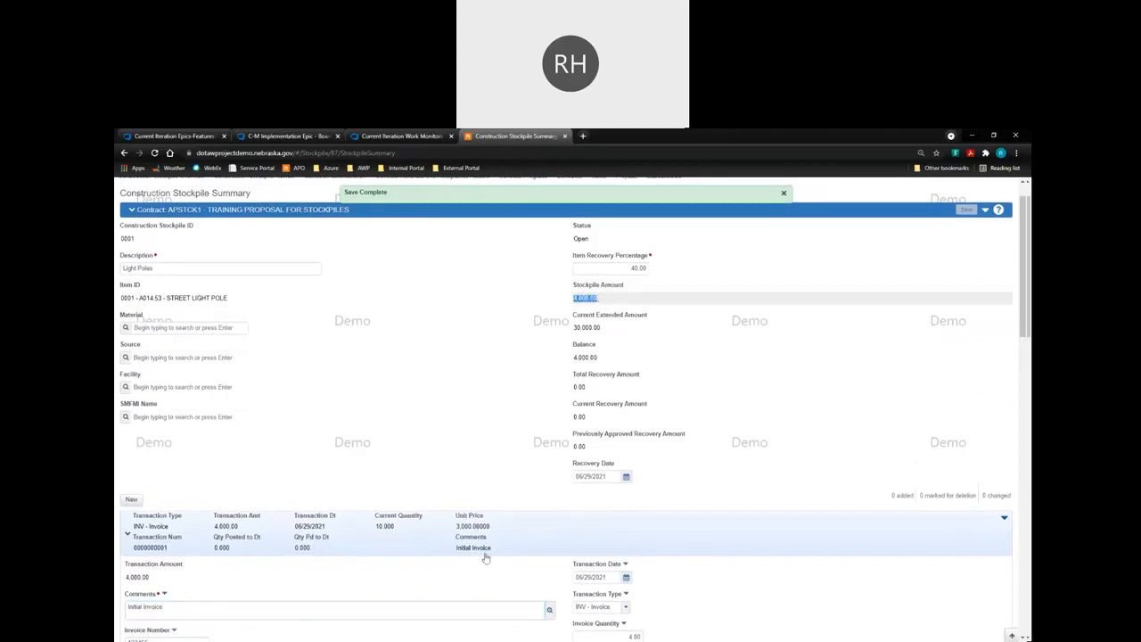
scroll(487, 556, down, 1)
scroll(491, 564, down, 3)
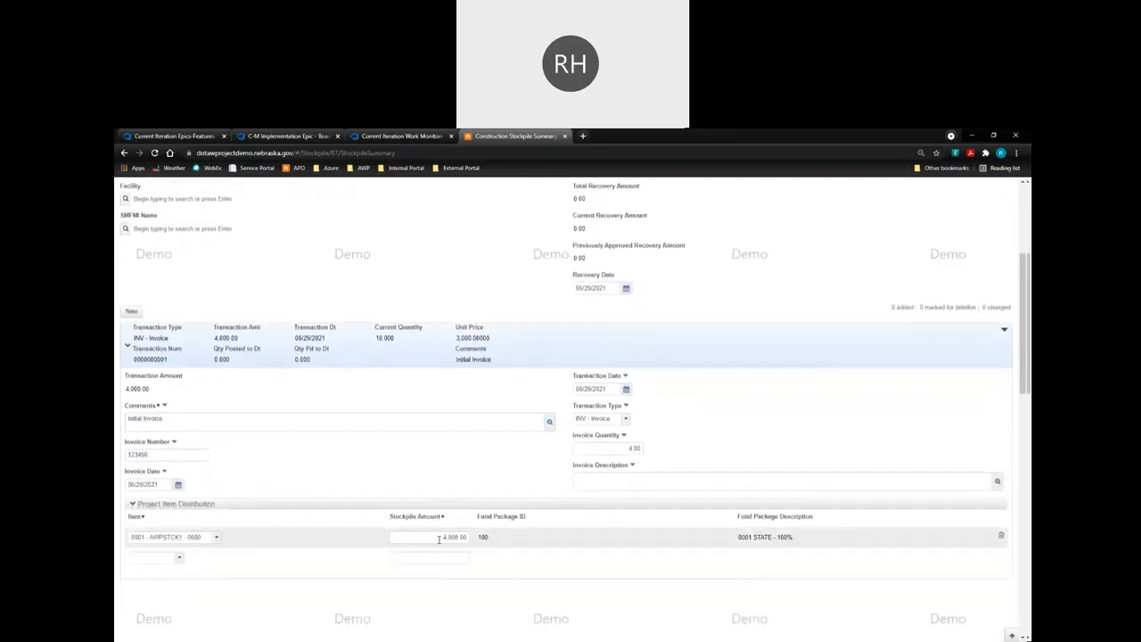
click(469, 536)
scroll(517, 446, up, 4)
drag(599, 359, 567, 358)
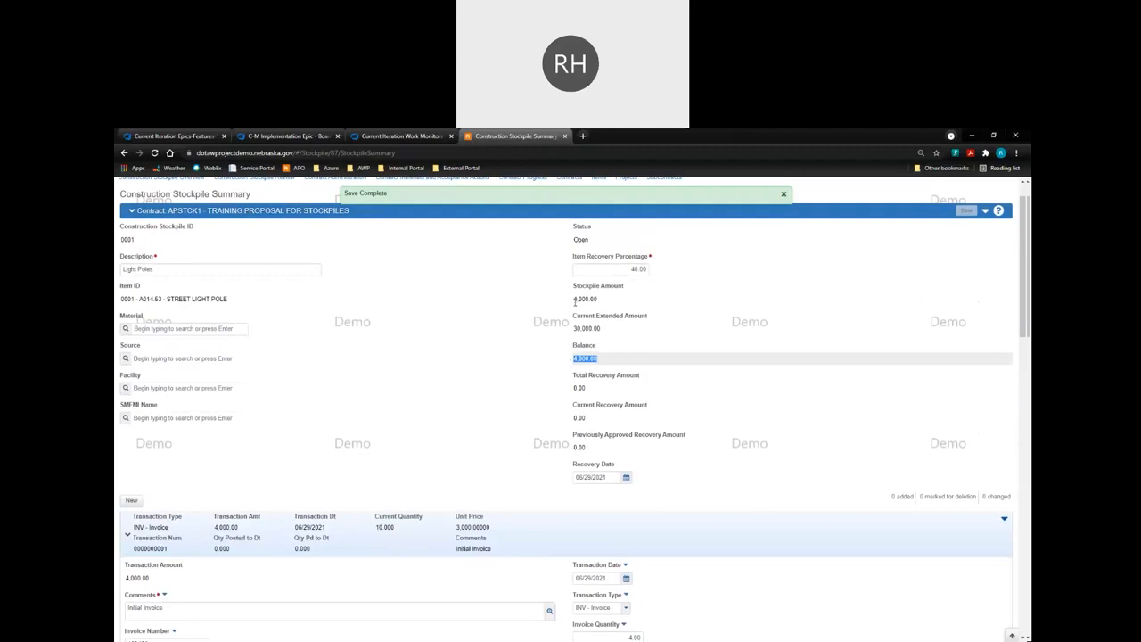
drag(574, 300, 600, 301)
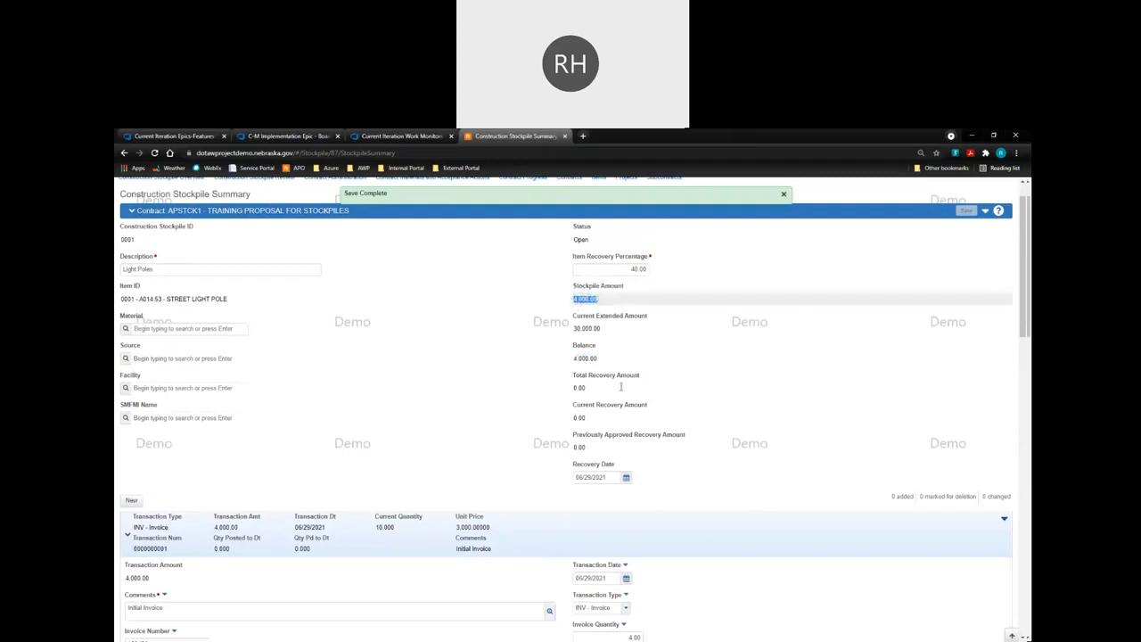
drag(590, 389, 559, 393)
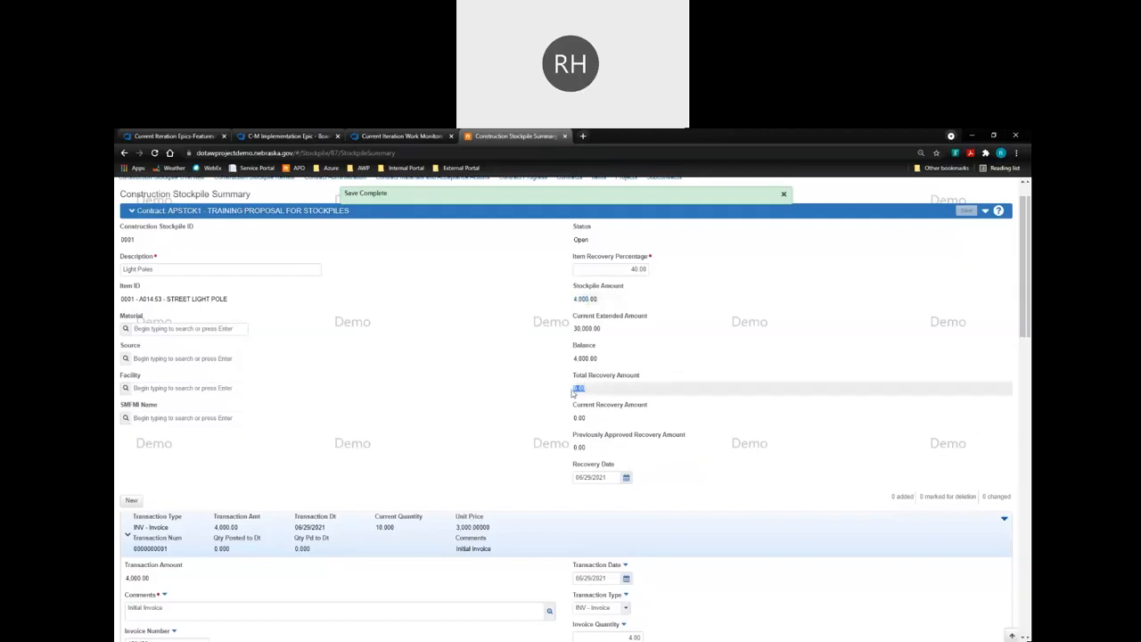
double_click(602, 329)
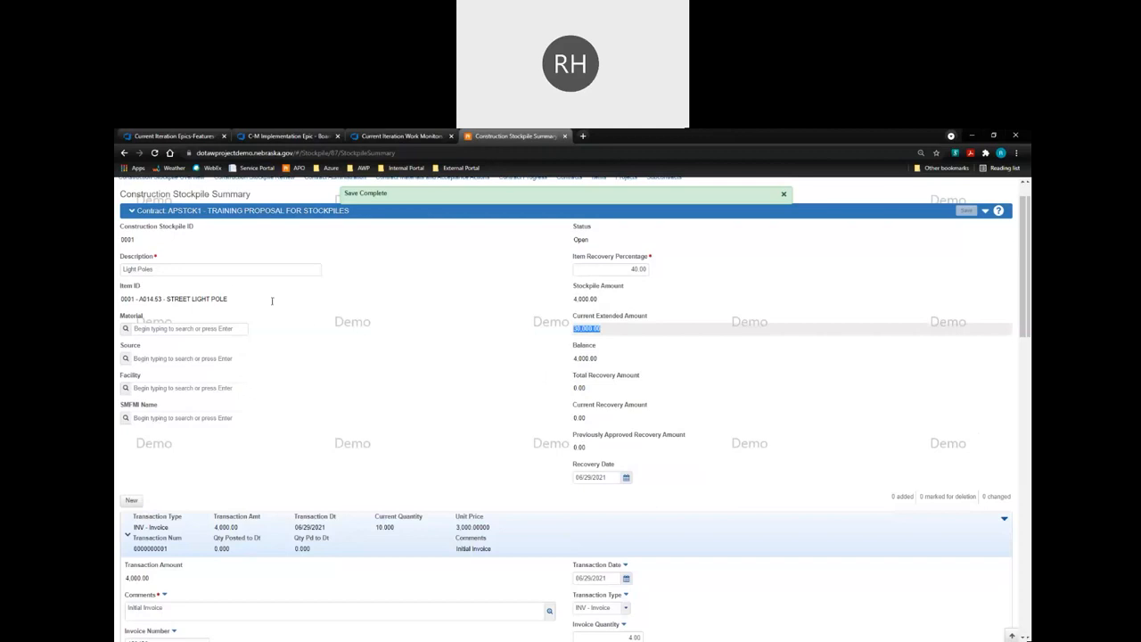
drag(122, 299, 154, 300)
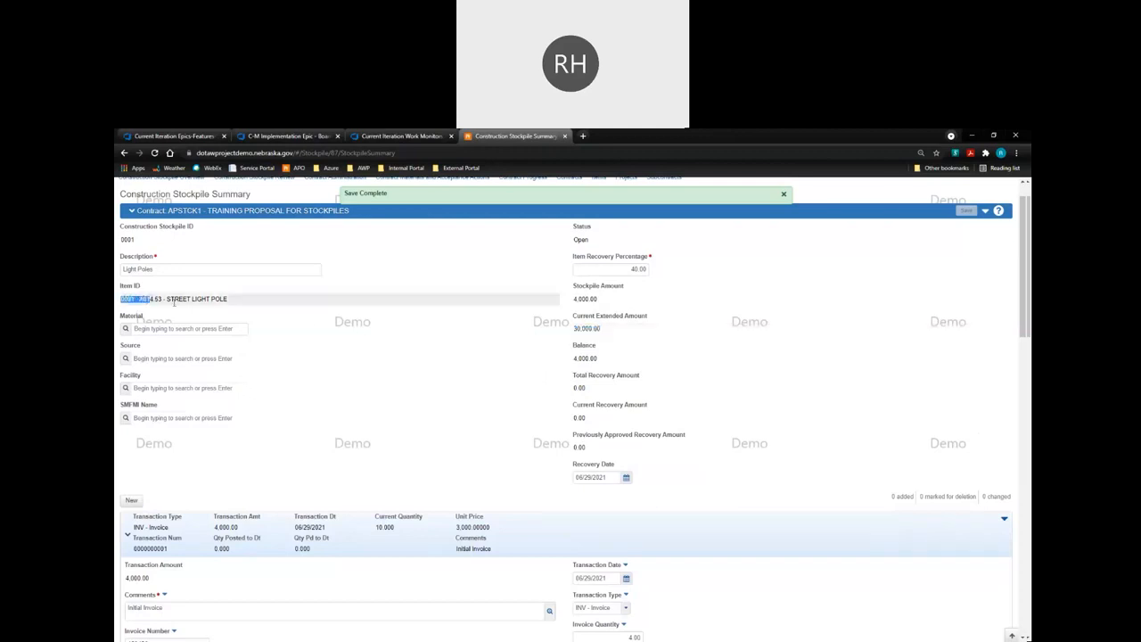
click(457, 343)
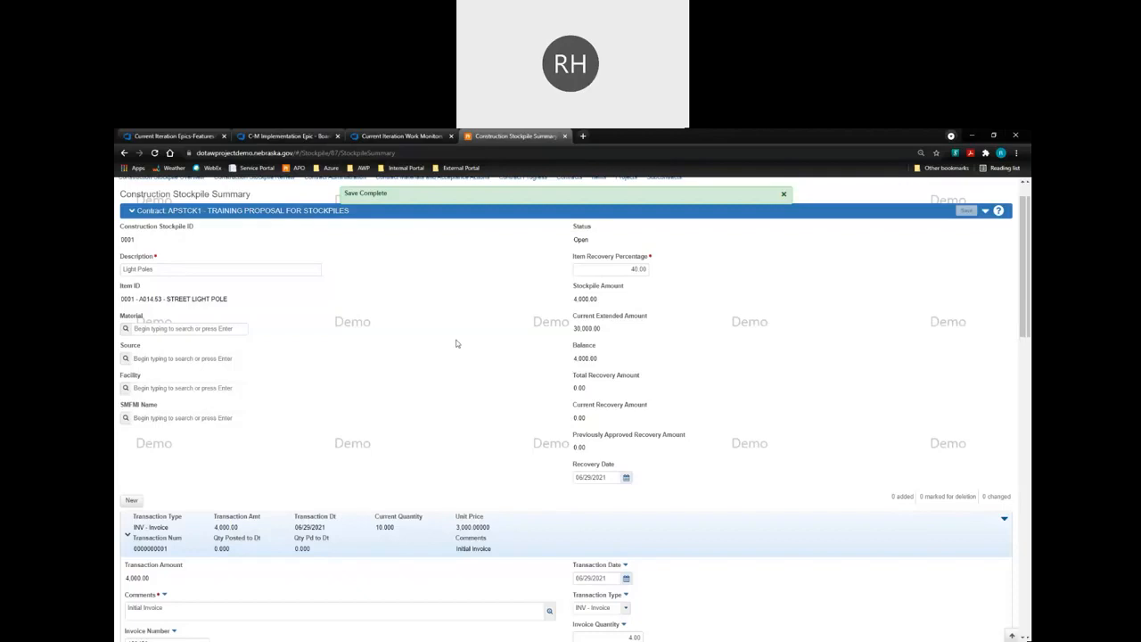
Step: Add a new stockpile transaction with the comment "Additional Invoice"
scroll(383, 394, down, 1)
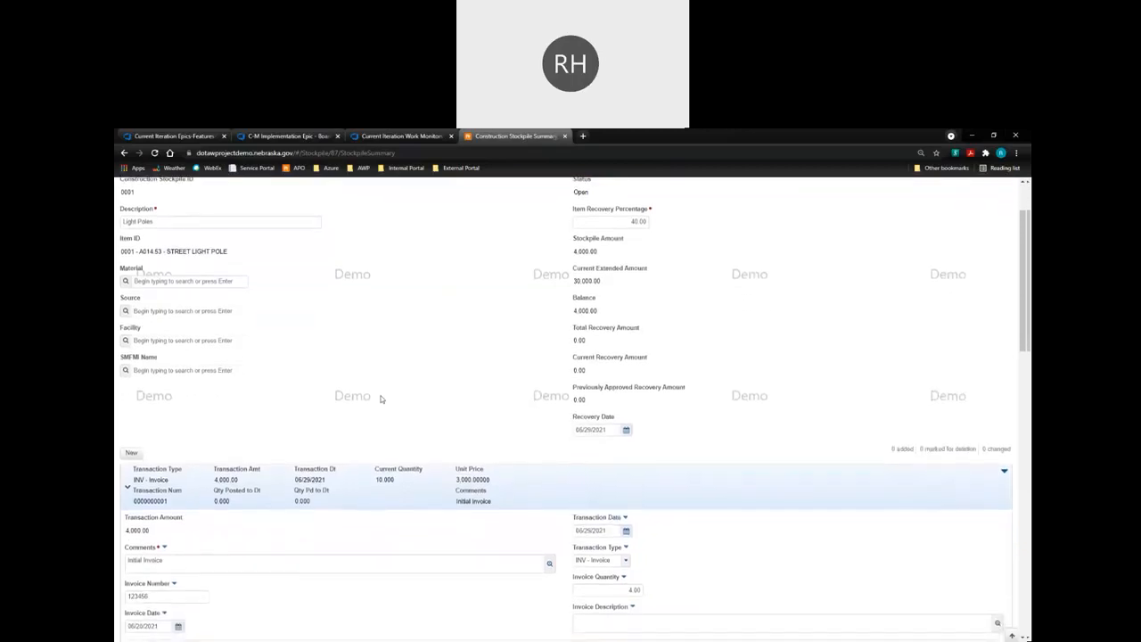
scroll(380, 398, down, 1)
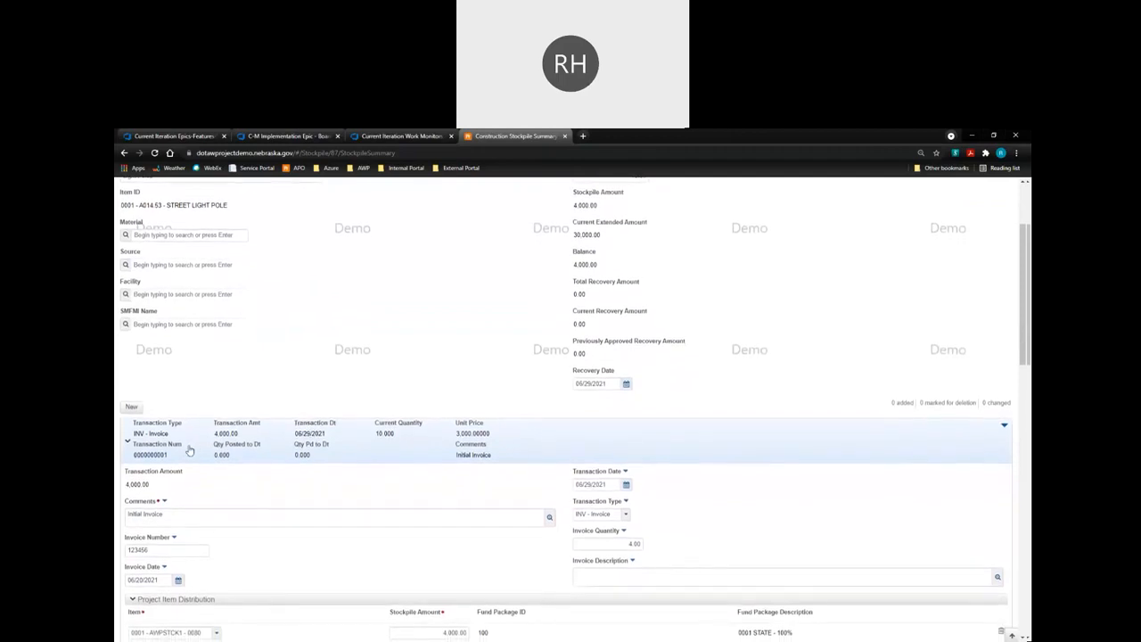
click(136, 408)
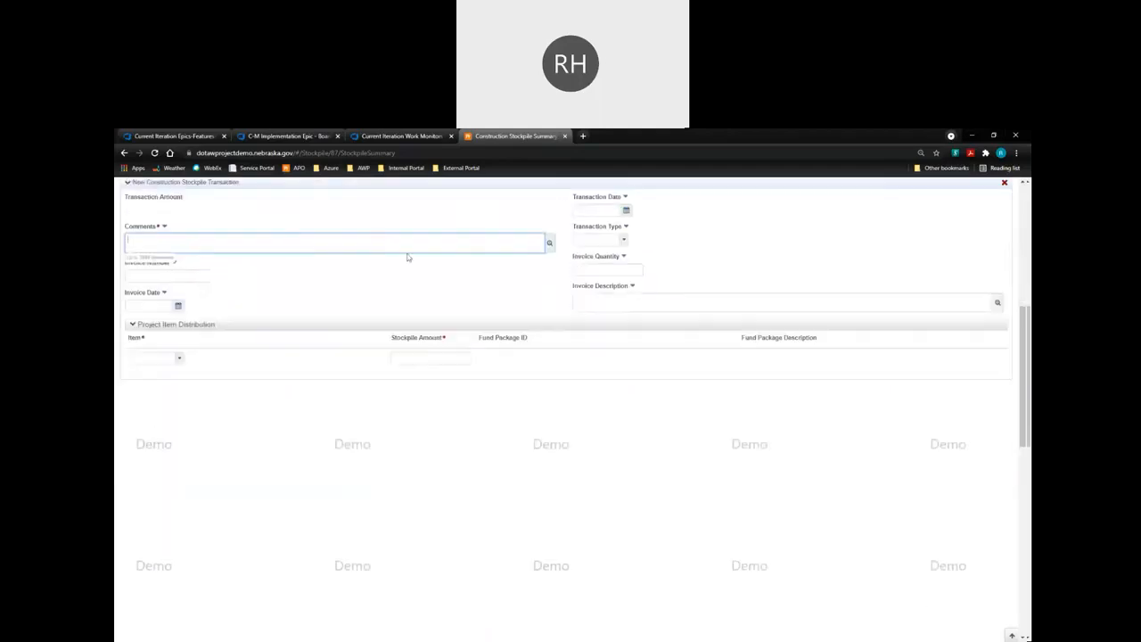
text(Additional Invoice)
key(Tab)
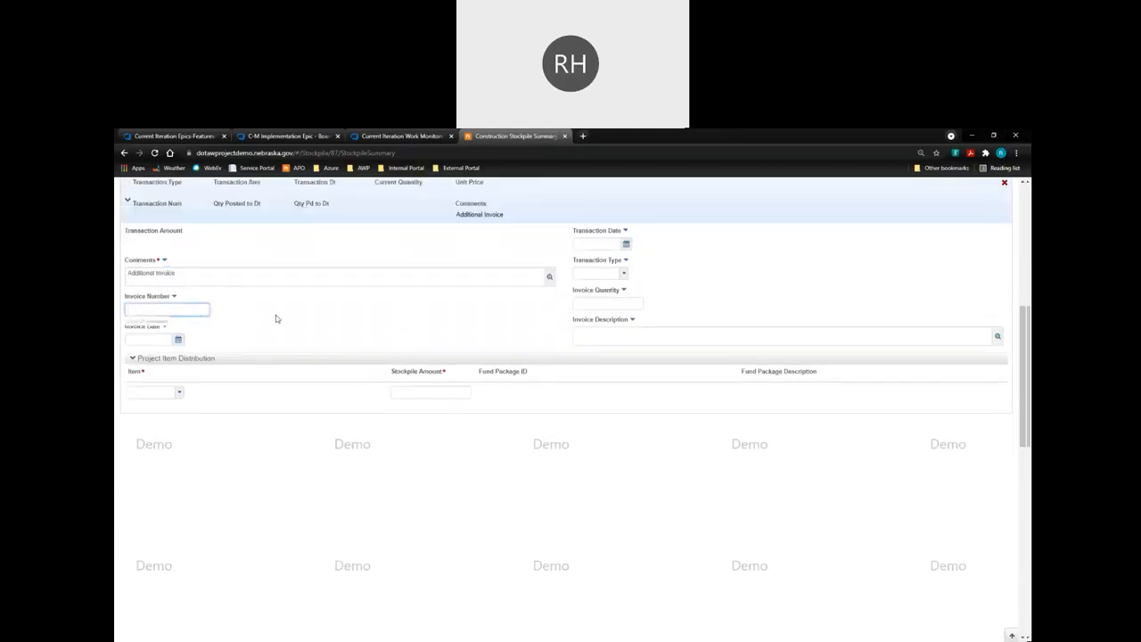
Step: Set the new transaction's invoice number to 98765 and its invoice date to 06/24/2021
text(909765)
drag(142, 309, 138, 308)
key(BackSpace)
click(179, 340)
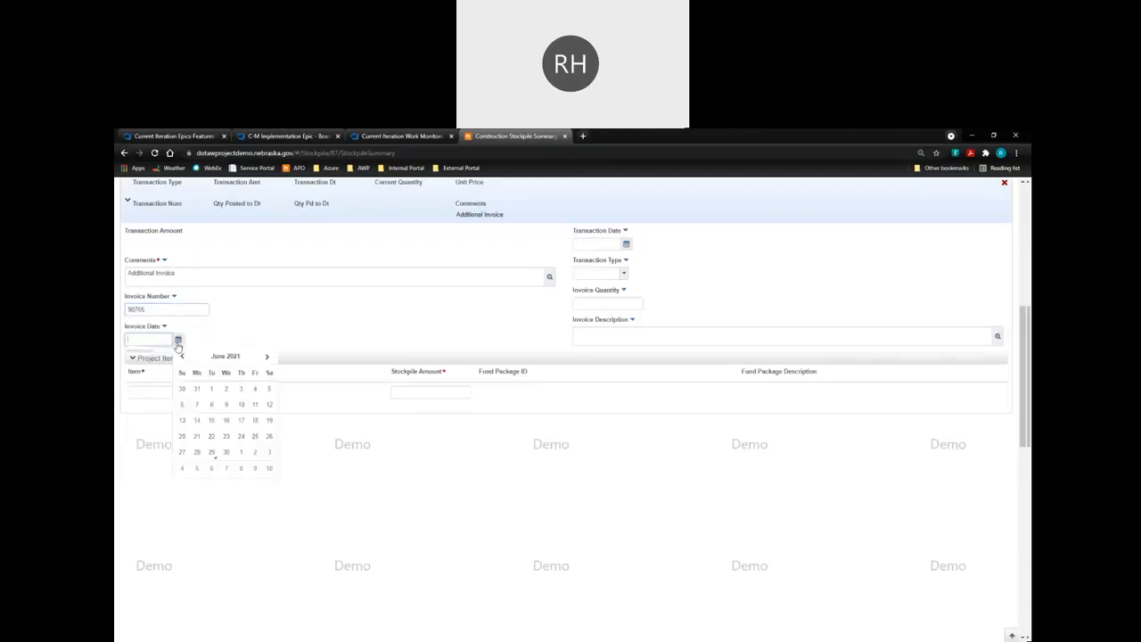
click(240, 435)
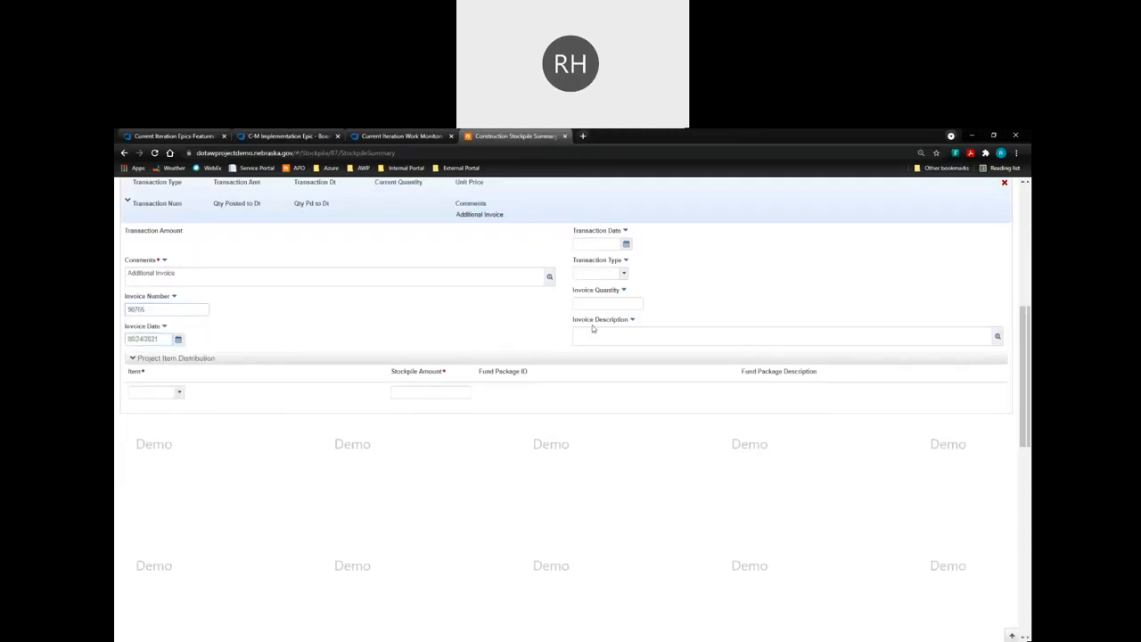
Step: Give the additional invoice the transaction date 06/29/2021, the transaction type REP - Replenish and an invoice quantity of 4
scroll(516, 249, up, 1)
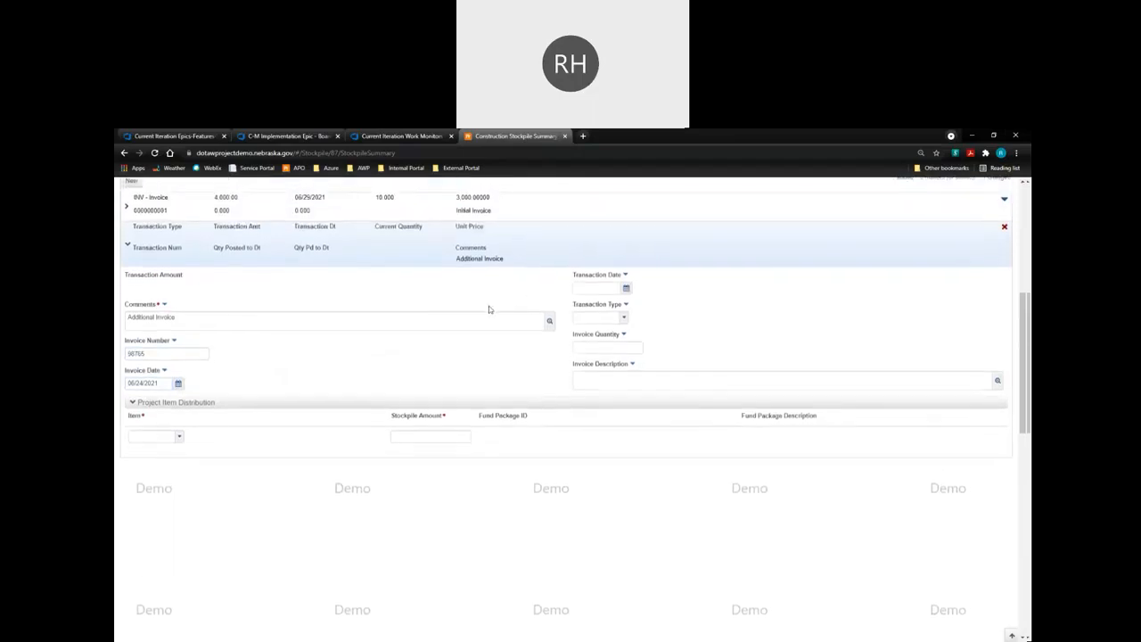
click(626, 294)
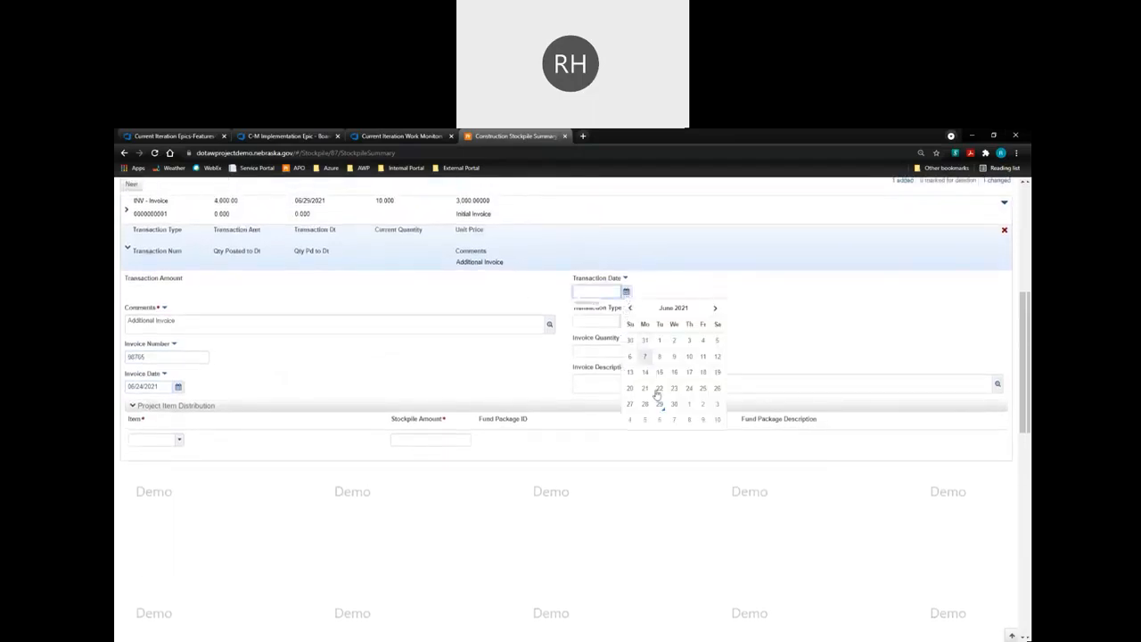
click(661, 405)
click(605, 323)
click(602, 356)
click(607, 353)
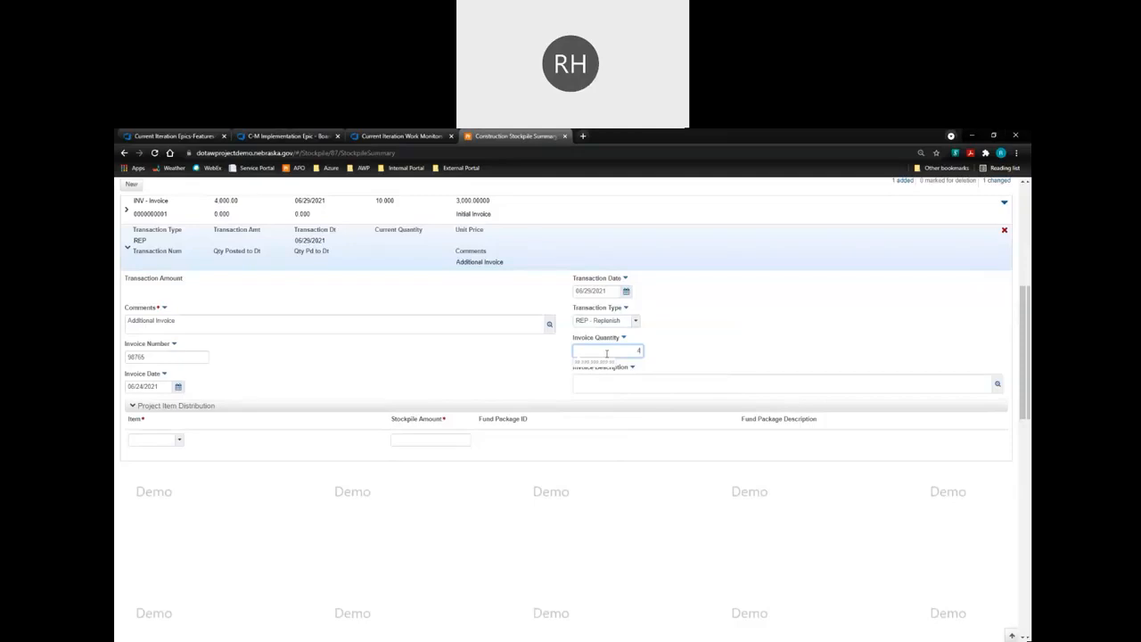
click(641, 379)
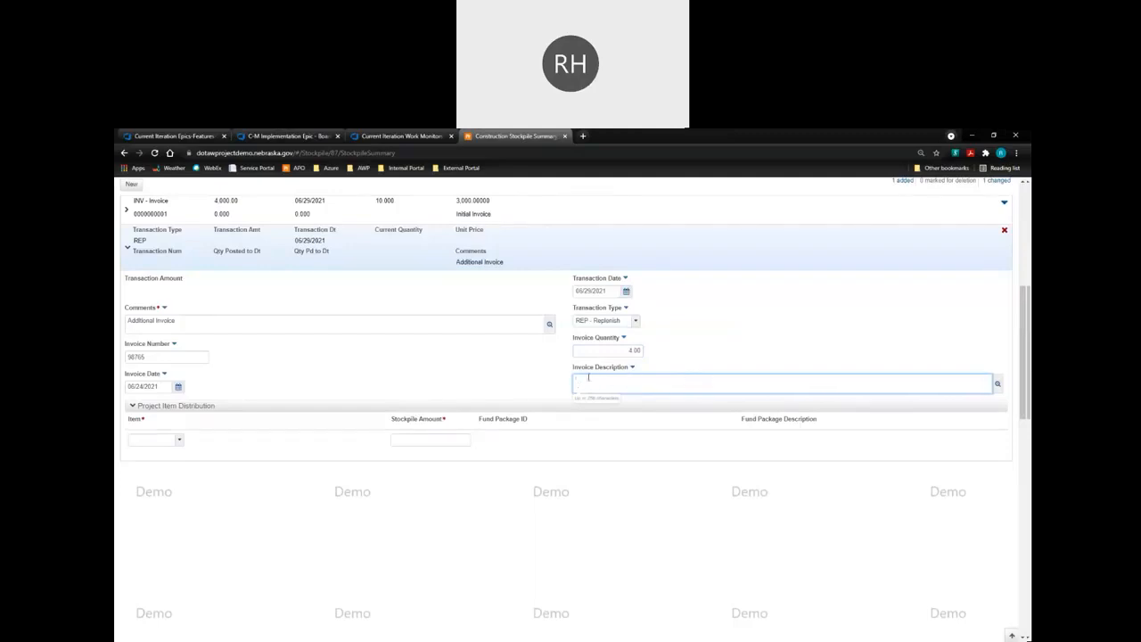
Step: Distribute the replenish transaction to project item 0001 of AWPSTCK1 with a stockpile amount of 4,000.00
click(179, 440)
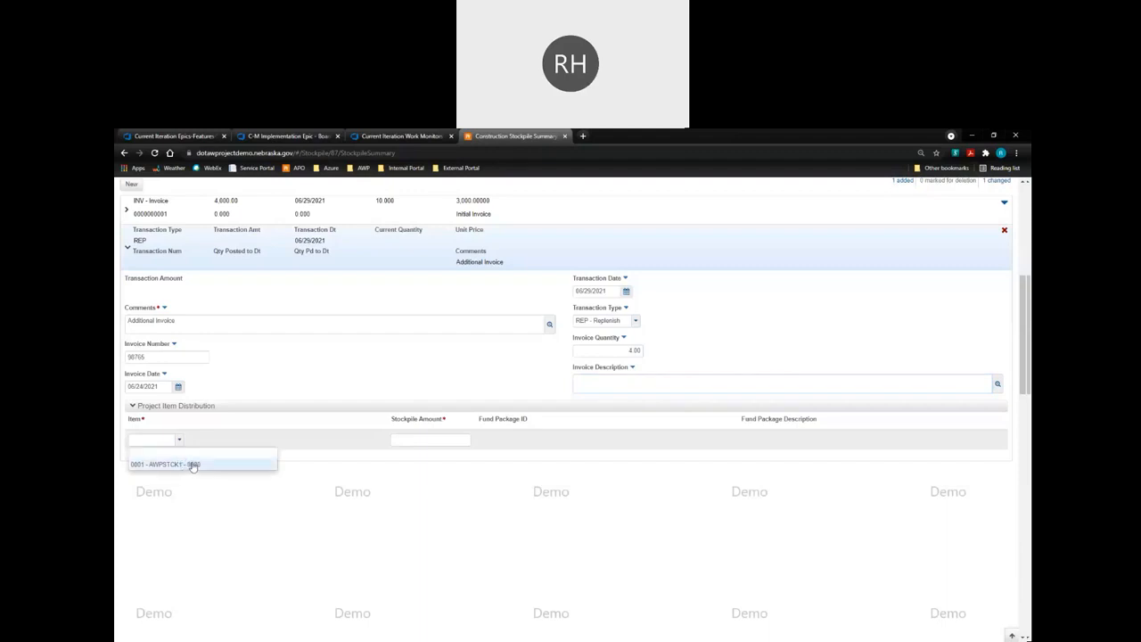
click(192, 464)
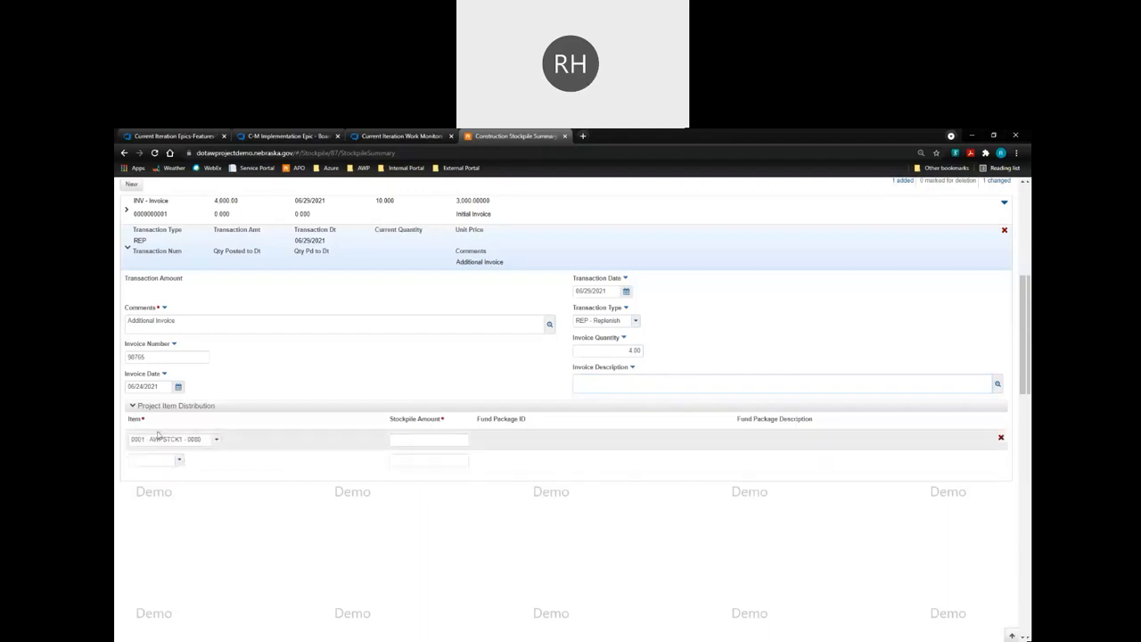
click(420, 439)
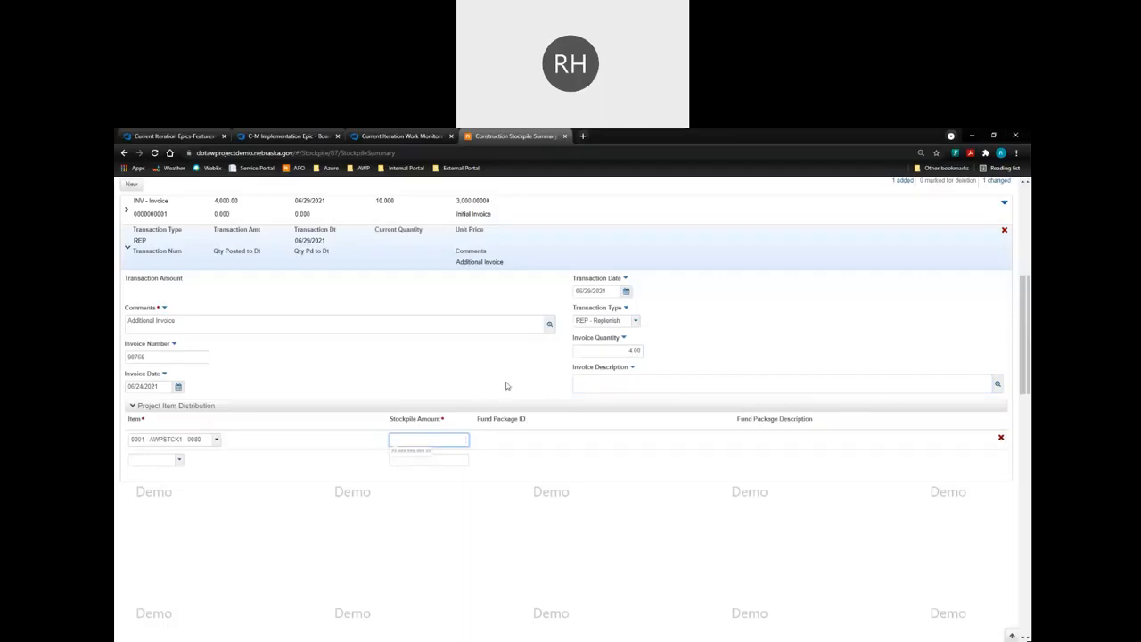
click(428, 383)
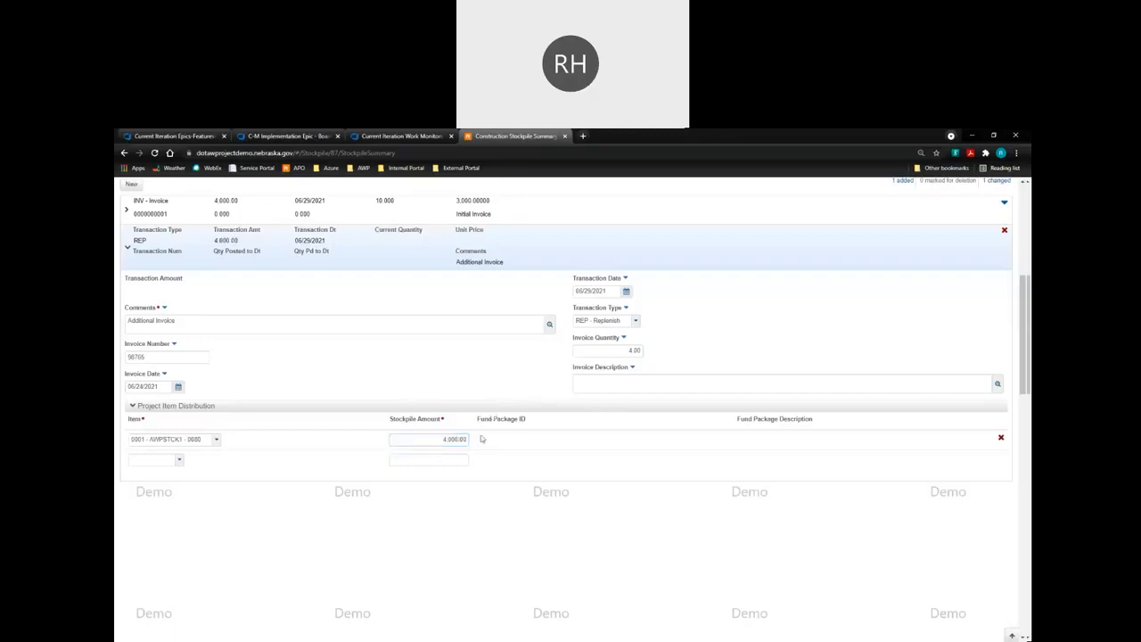
Step: Set the stockpile's item recovery percentage to 80
scroll(498, 453, up, 2)
scroll(497, 453, up, 4)
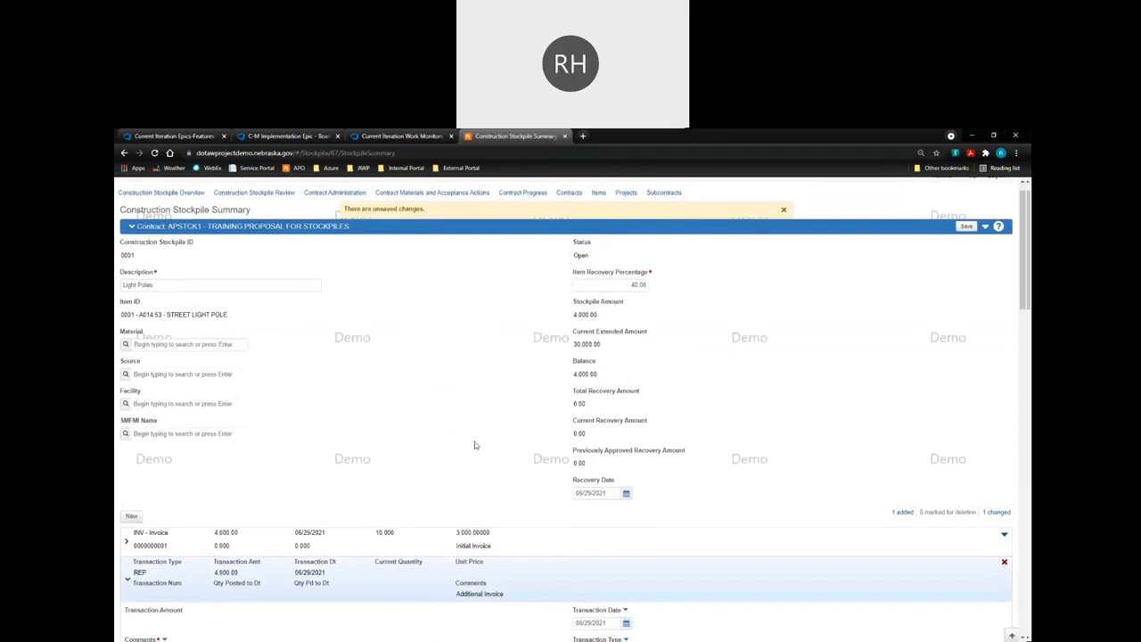
scroll(474, 445, down, 1)
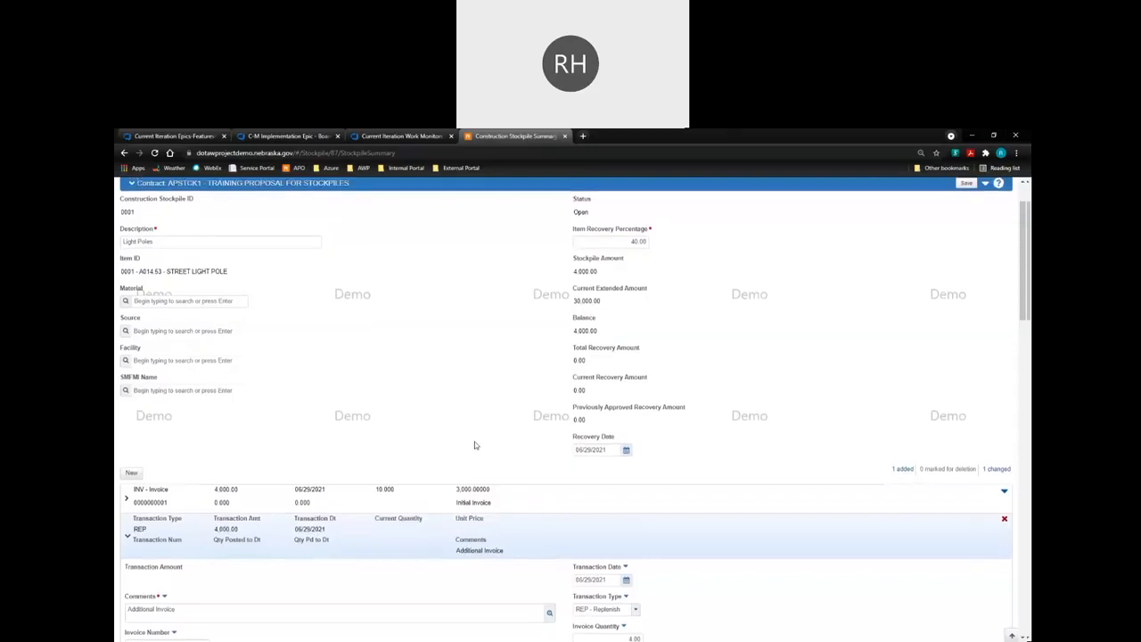
scroll(474, 441, up, 3)
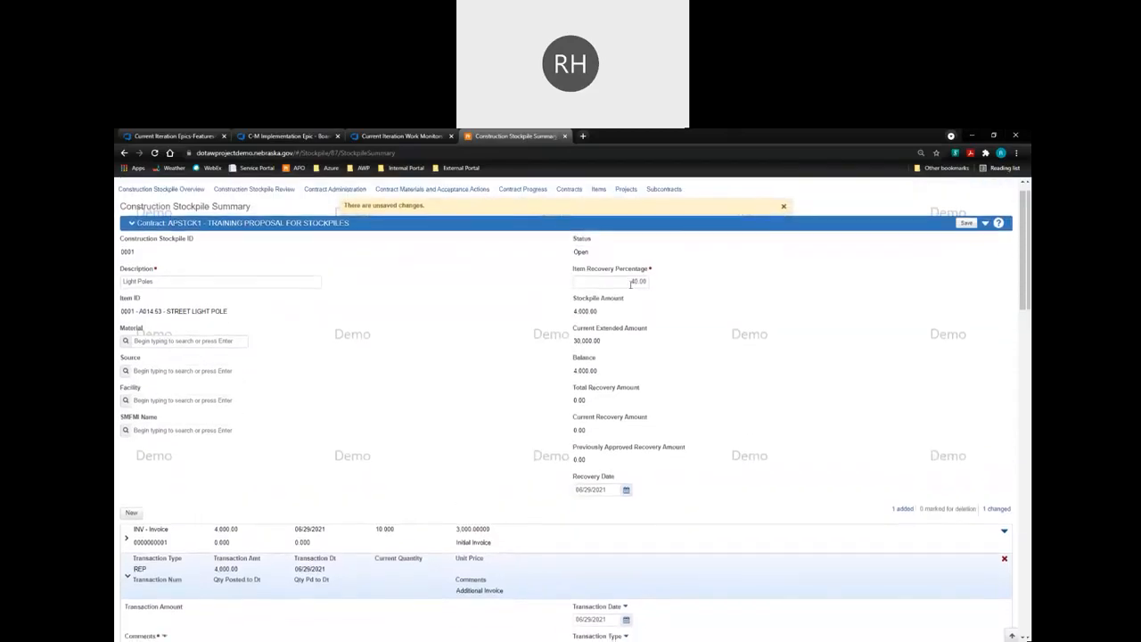
drag(631, 284, 637, 285)
Step: Check the stockpile's amounts and its transactions, and save the stockpile
scroll(712, 614, down, 2)
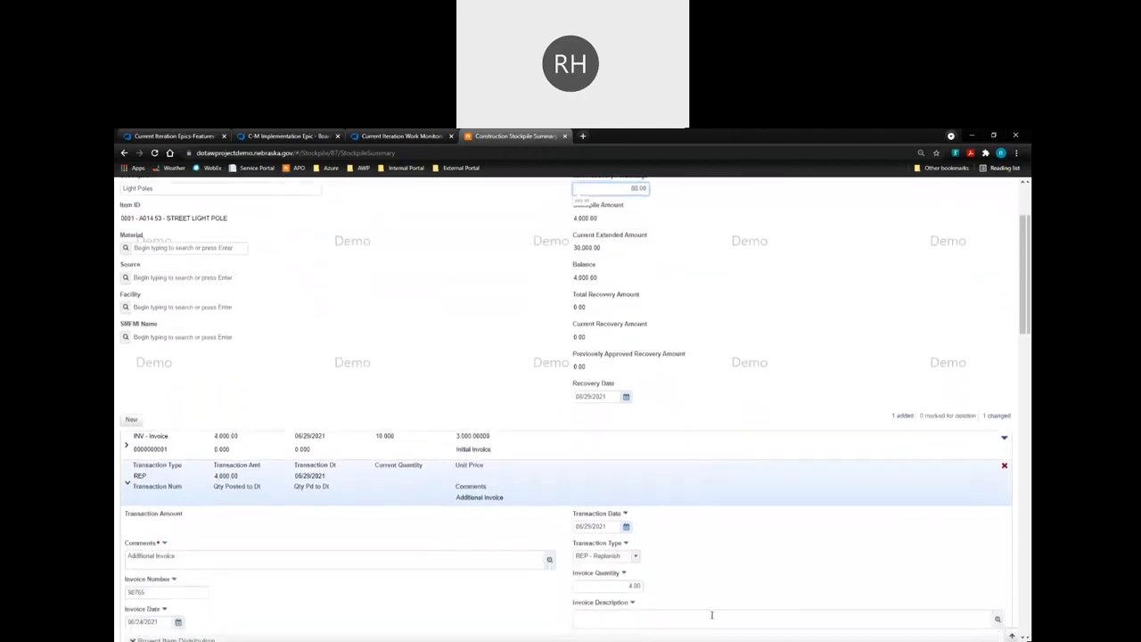
scroll(679, 393, up, 2)
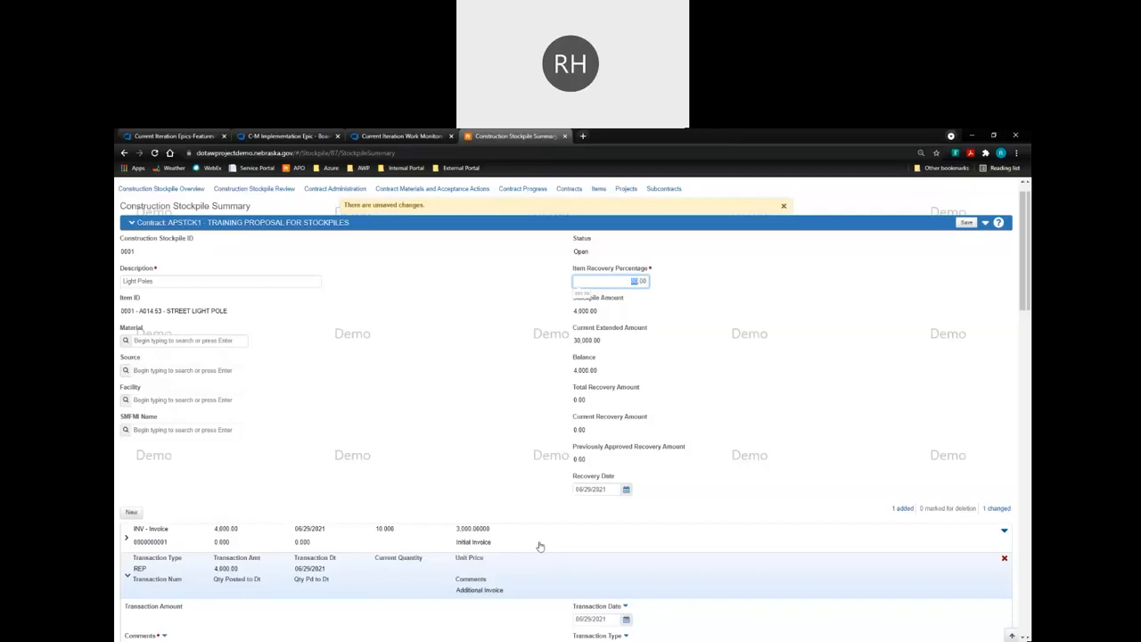
scroll(573, 581, down, 1)
scroll(573, 582, down, 3)
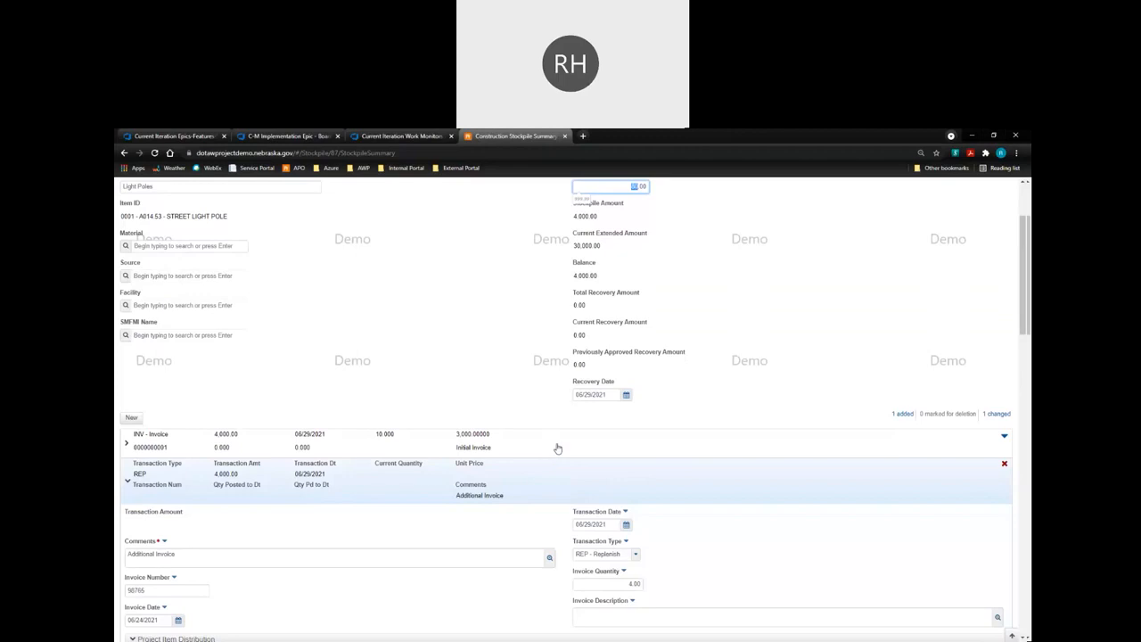
scroll(558, 446, up, 3)
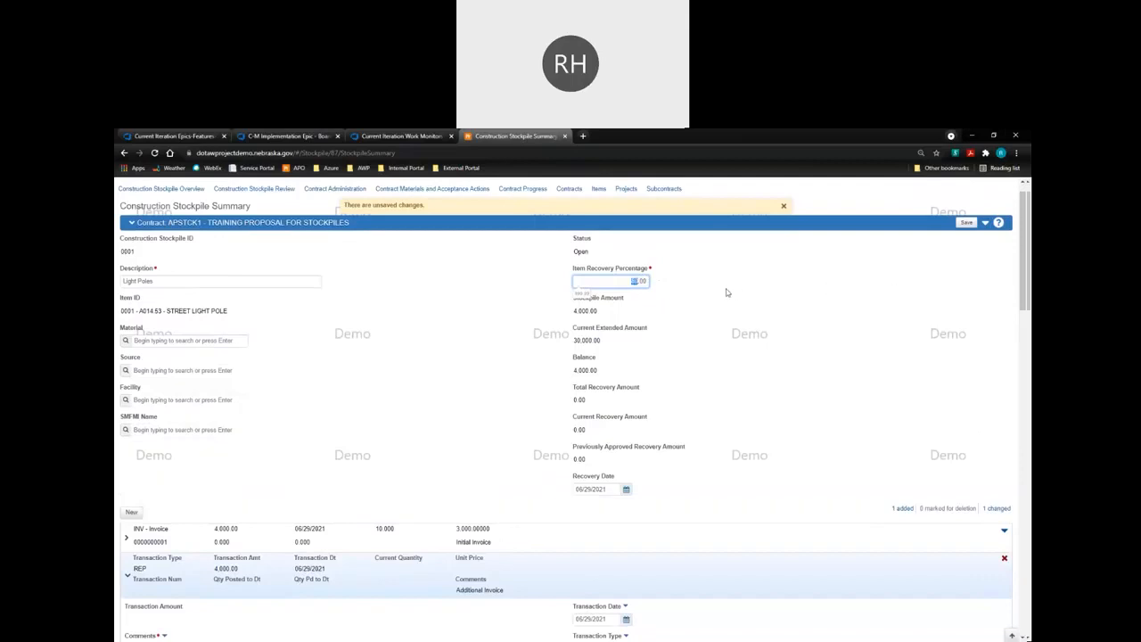
click(959, 231)
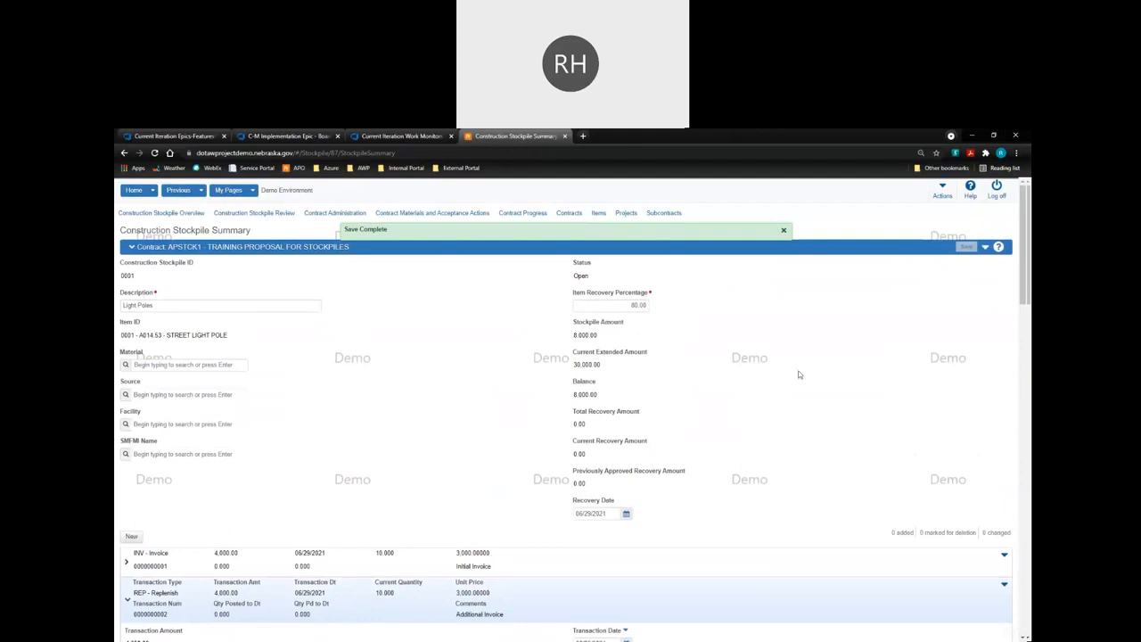
click(985, 247)
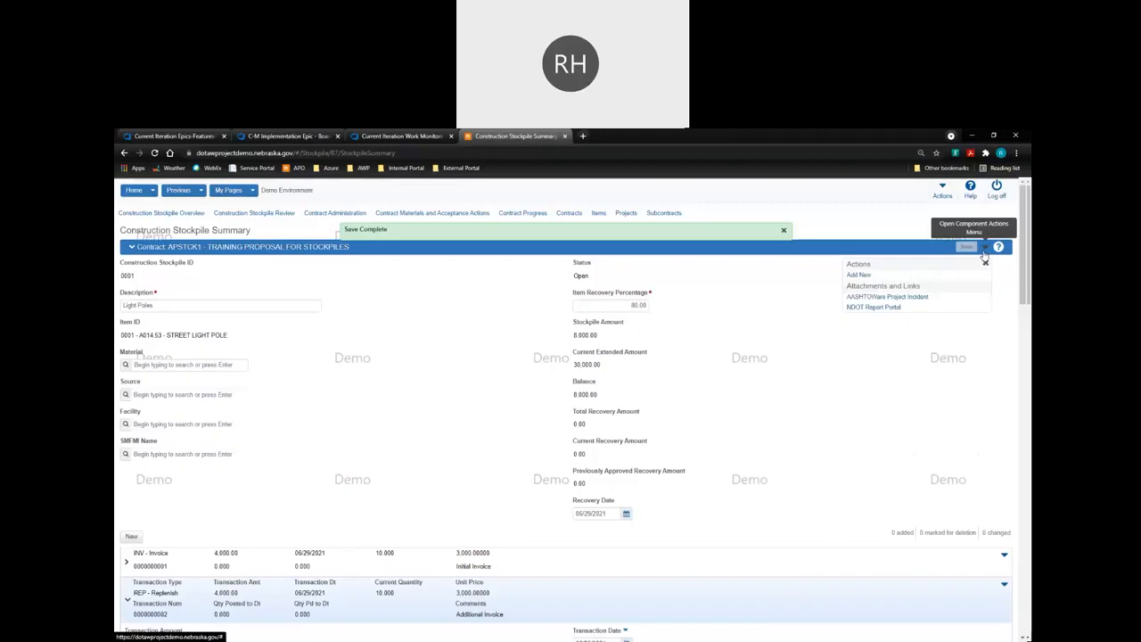
click(487, 334)
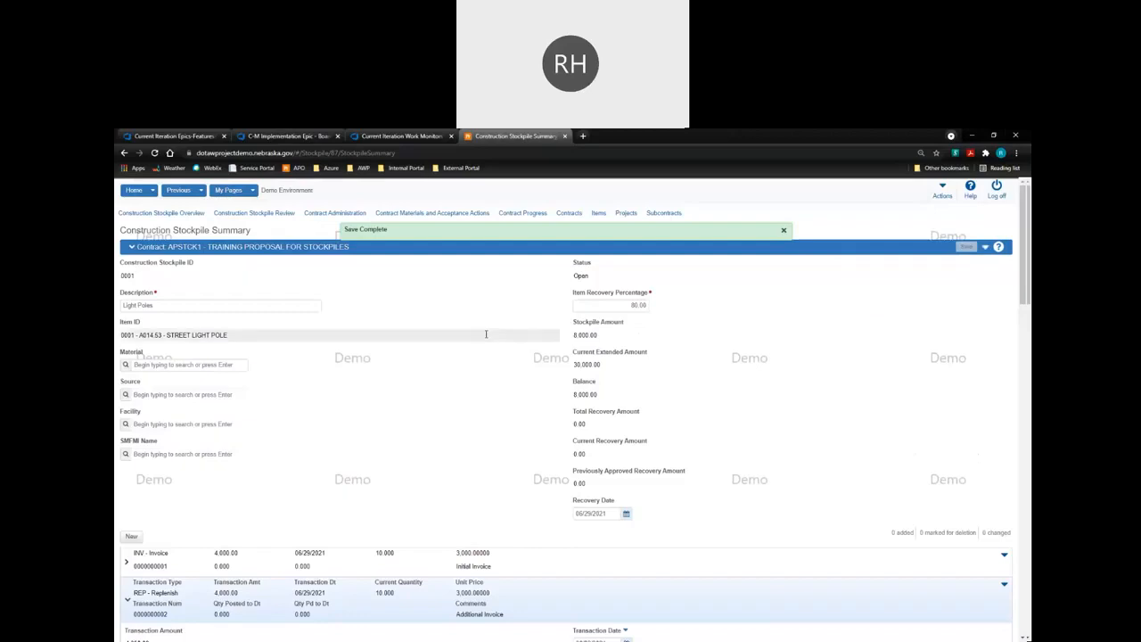
Step: Reopen the Light Poles stockpile from the contract's stockpile overview and add a transaction with the comment Another Invoice
click(199, 215)
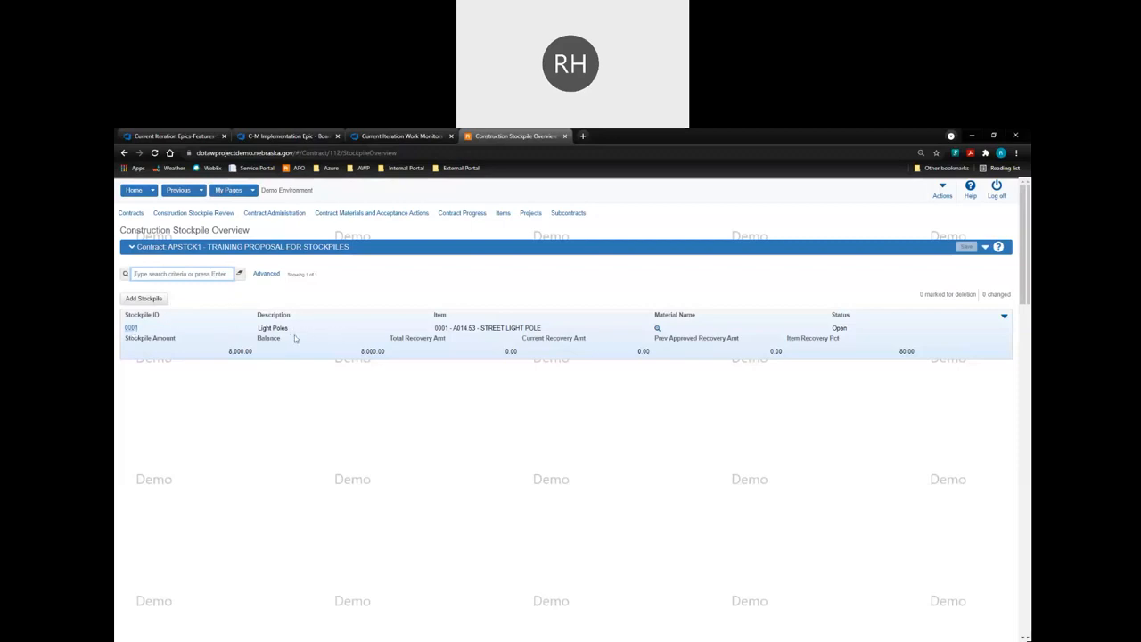
click(131, 328)
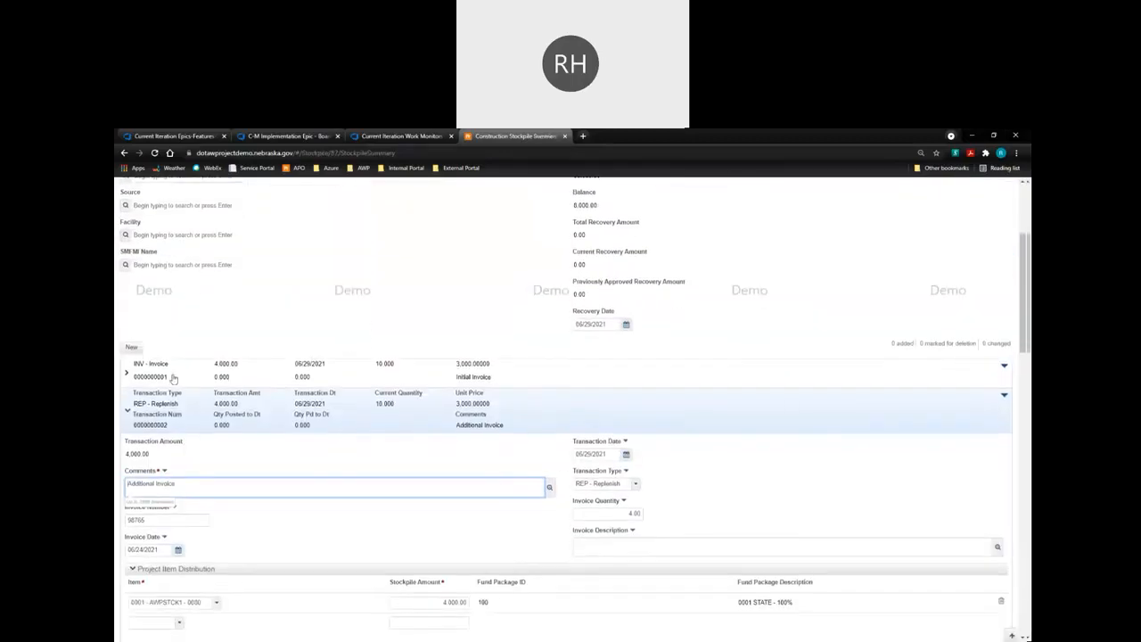
click(132, 348)
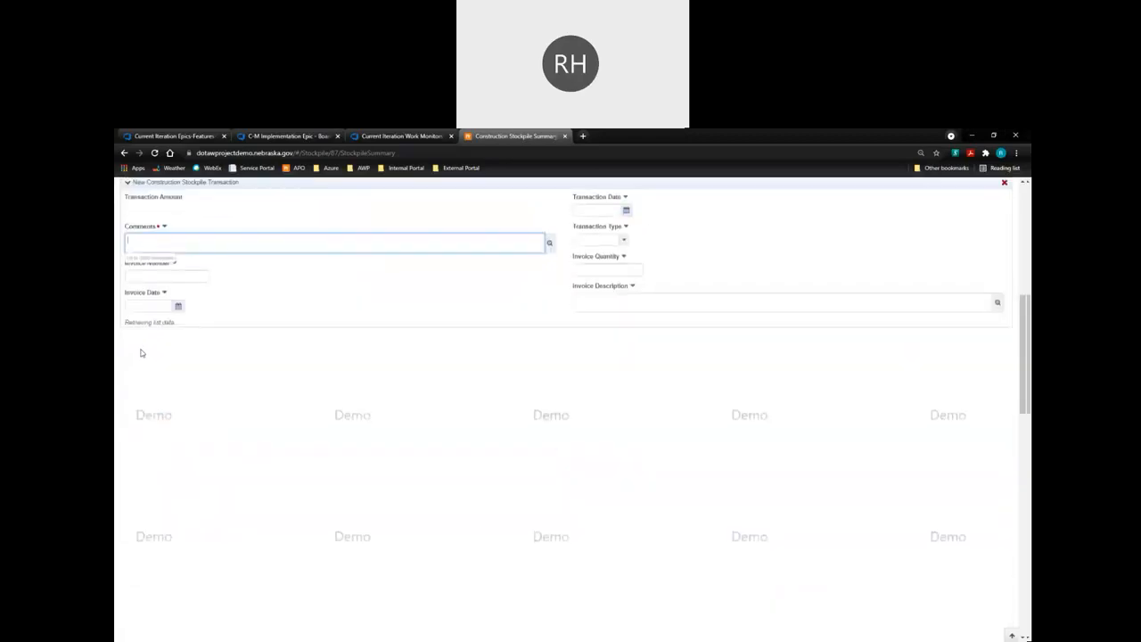
text(Anoth)
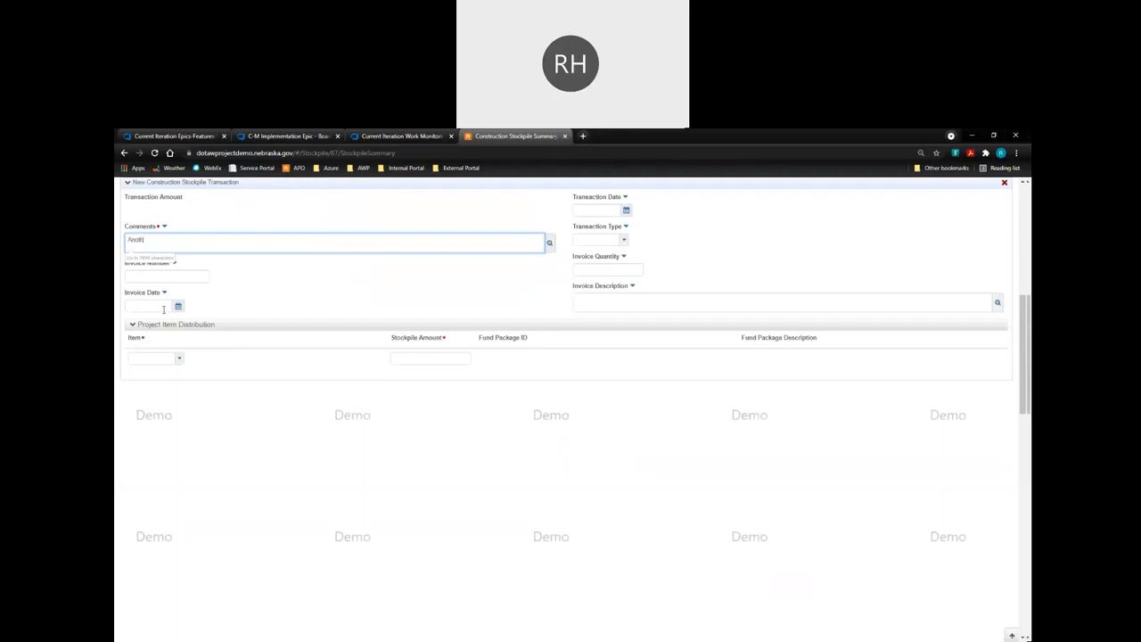
text(er Invoice)
Step: Give the new transaction the invoice number 456789 and the invoice date 06/26/2021
click(172, 275)
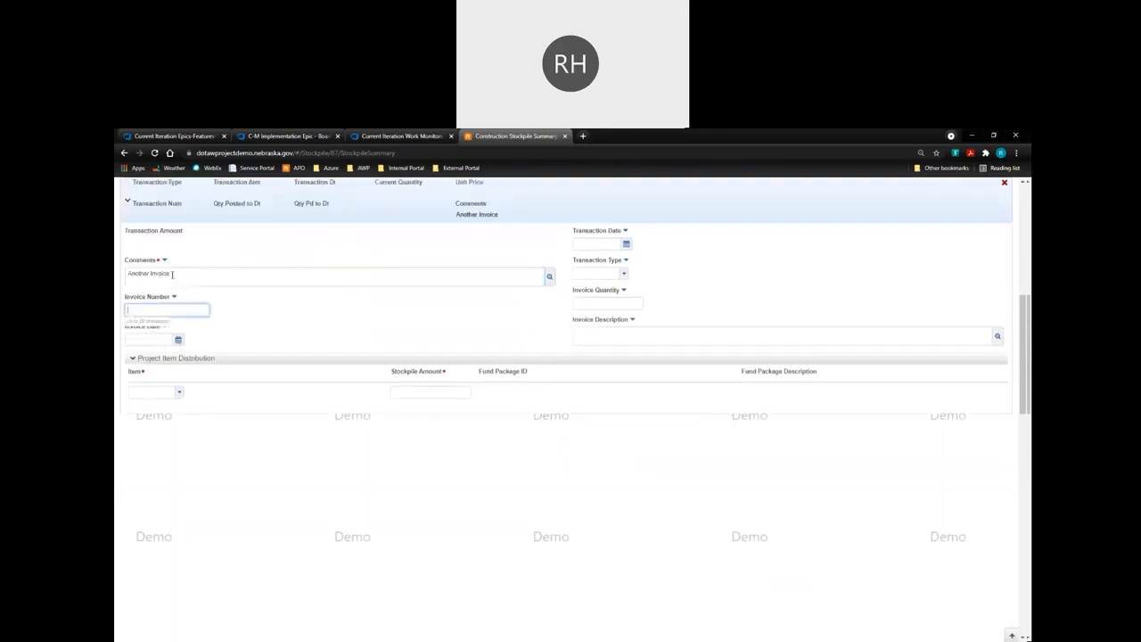
text(456789)
click(178, 340)
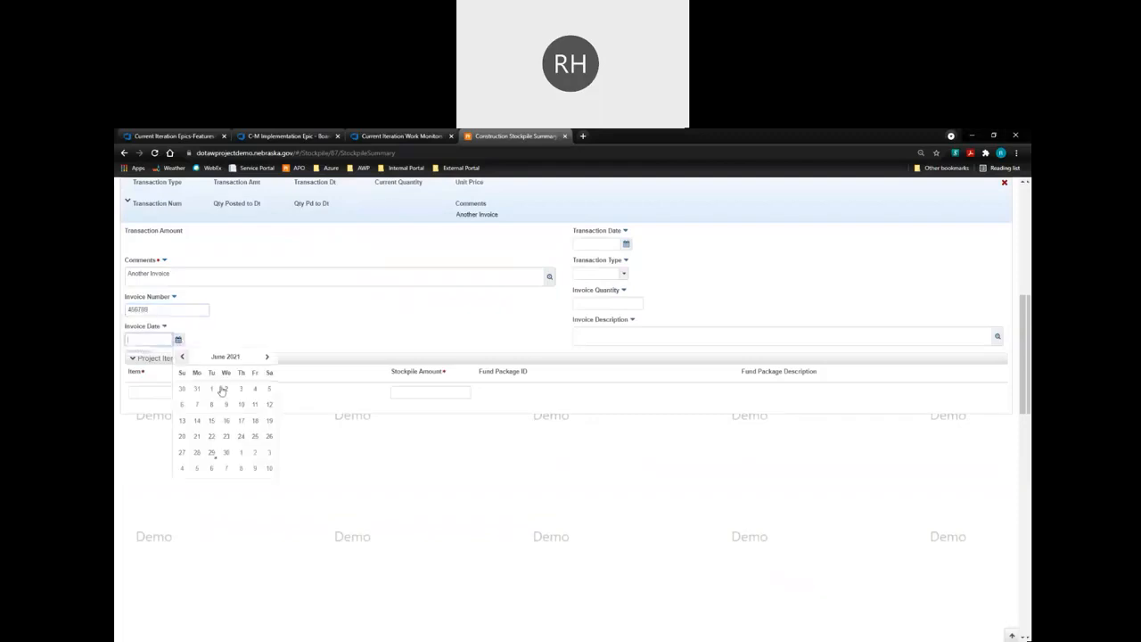
click(268, 437)
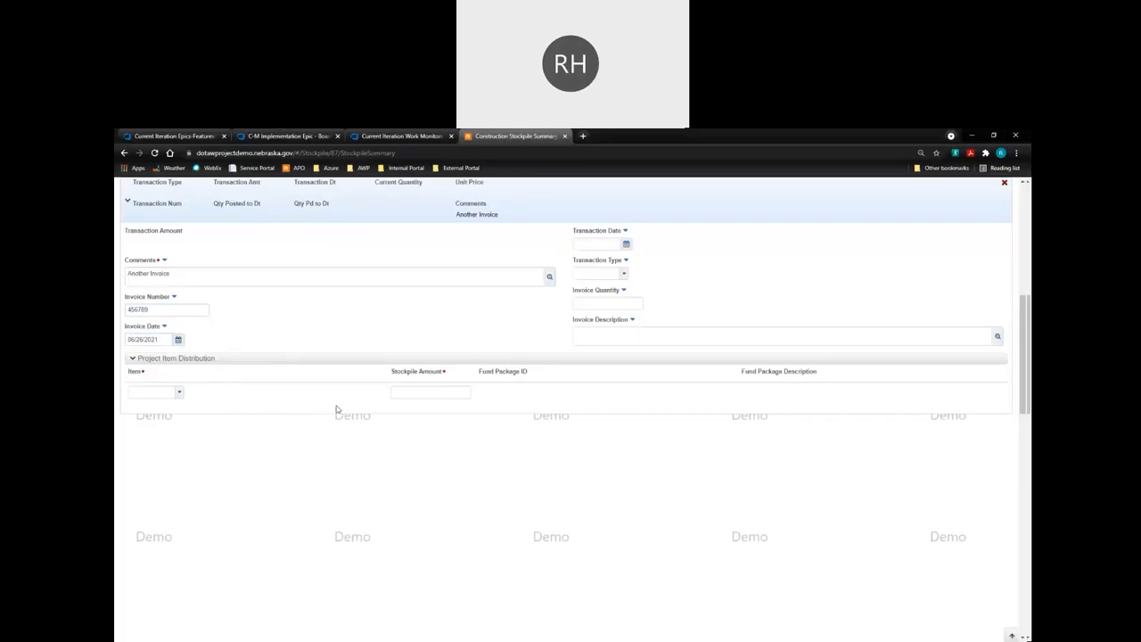
Step: Set the new transaction's date to 06/29/2021, its type to REP - Replenish and its invoice quantity to 2
click(627, 245)
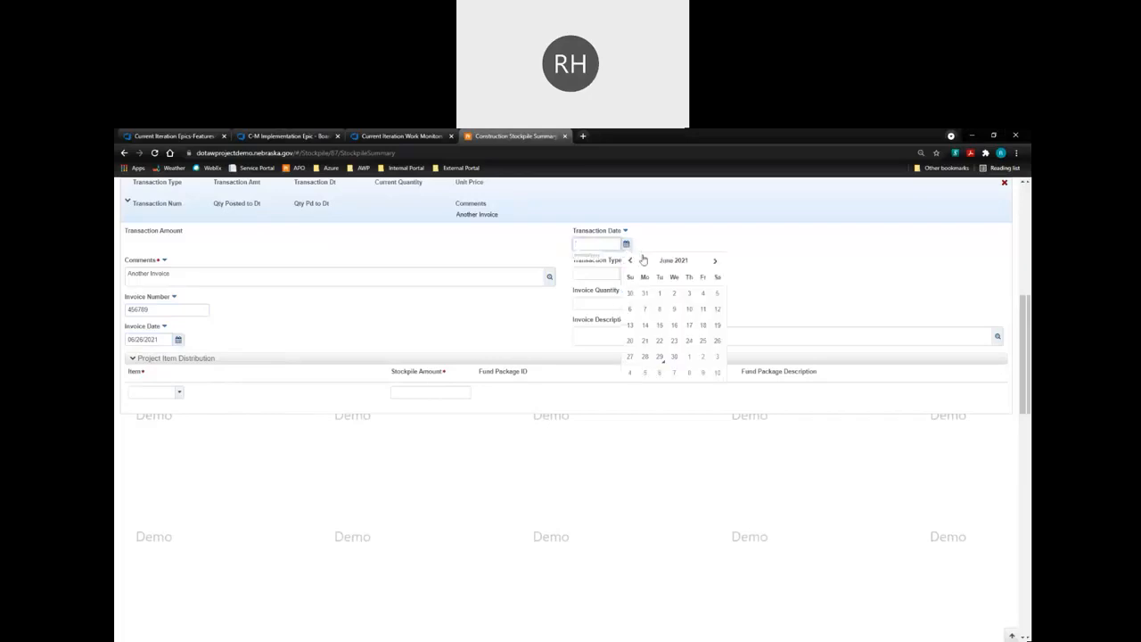
click(660, 357)
click(599, 273)
click(612, 306)
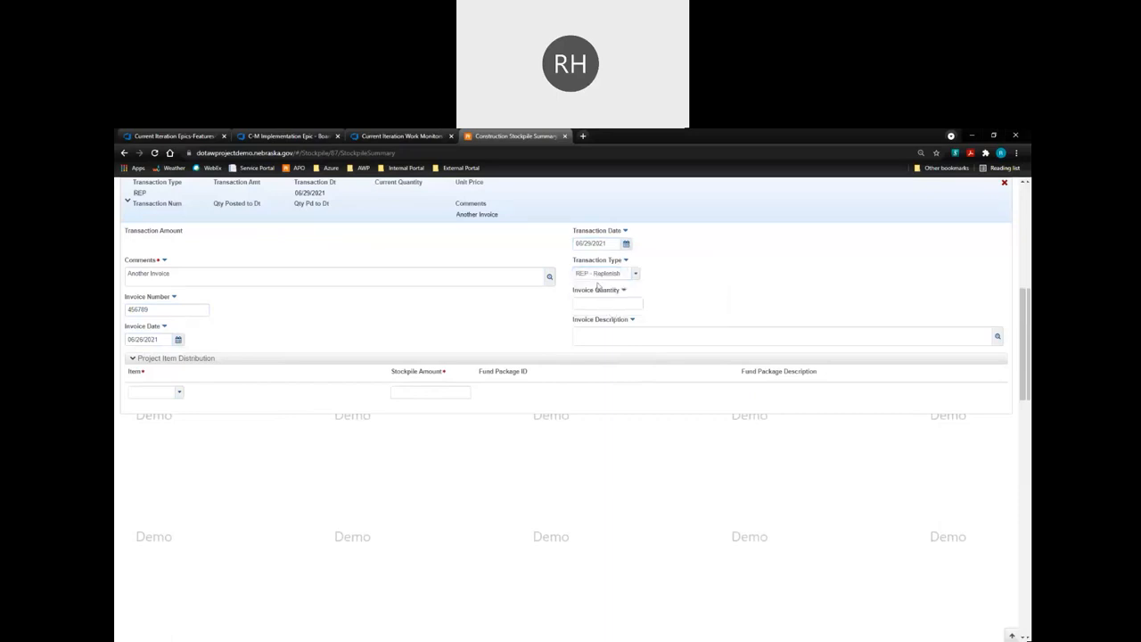
click(608, 306)
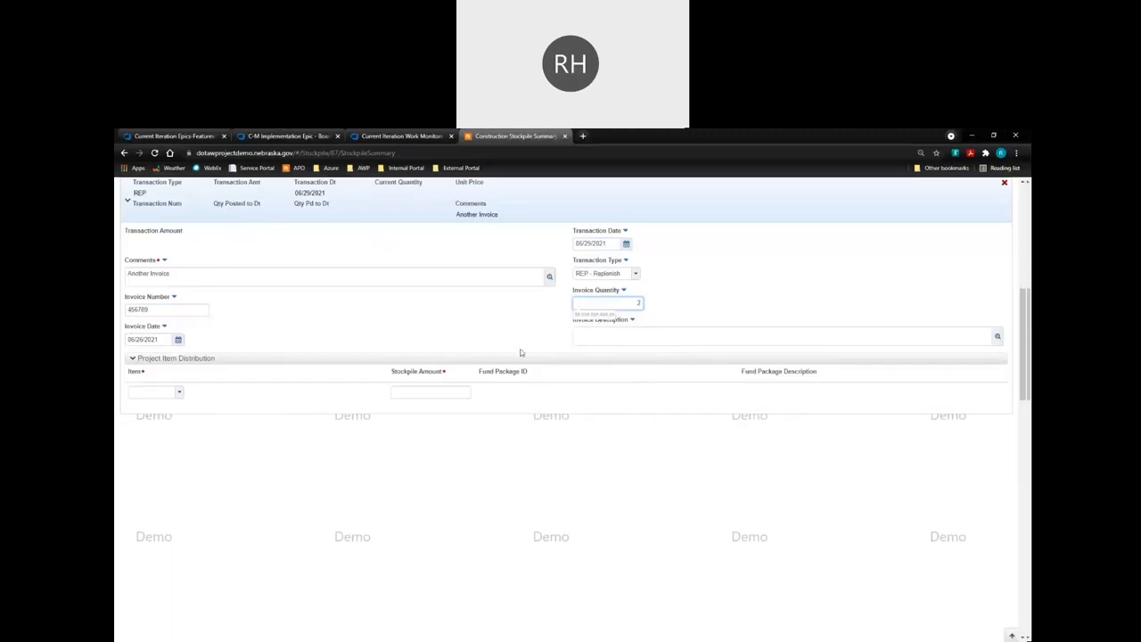
Step: Distribute the Another Invoice transaction to project item 0001 of AWPSTCK1 with a stockpile amount of 2,000.00
click(153, 392)
click(157, 417)
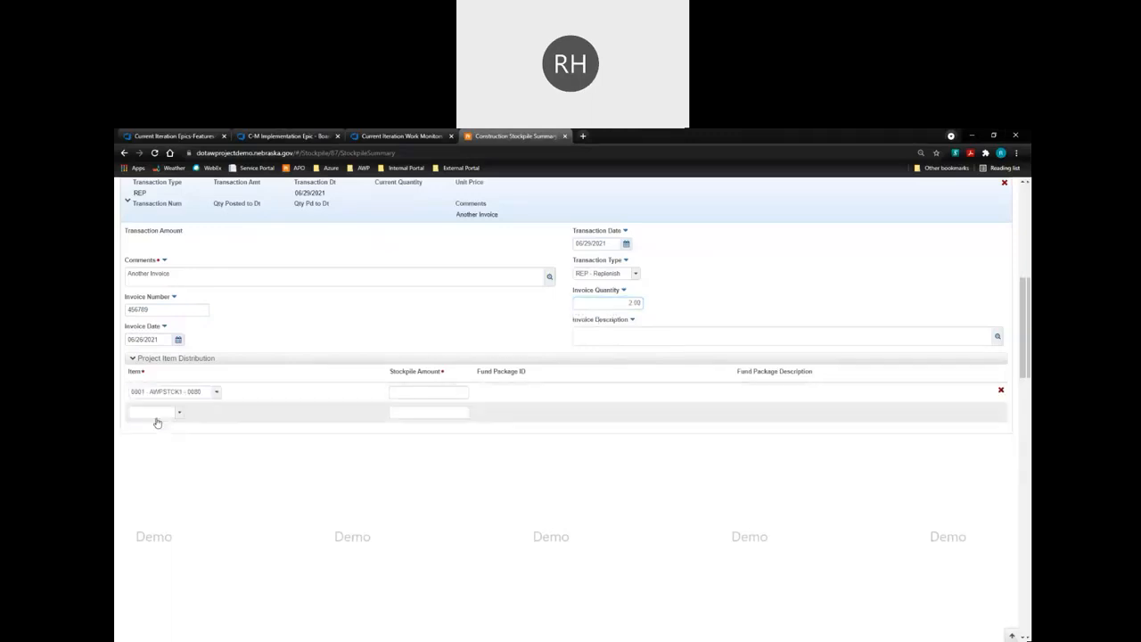
click(442, 391)
text(2000)
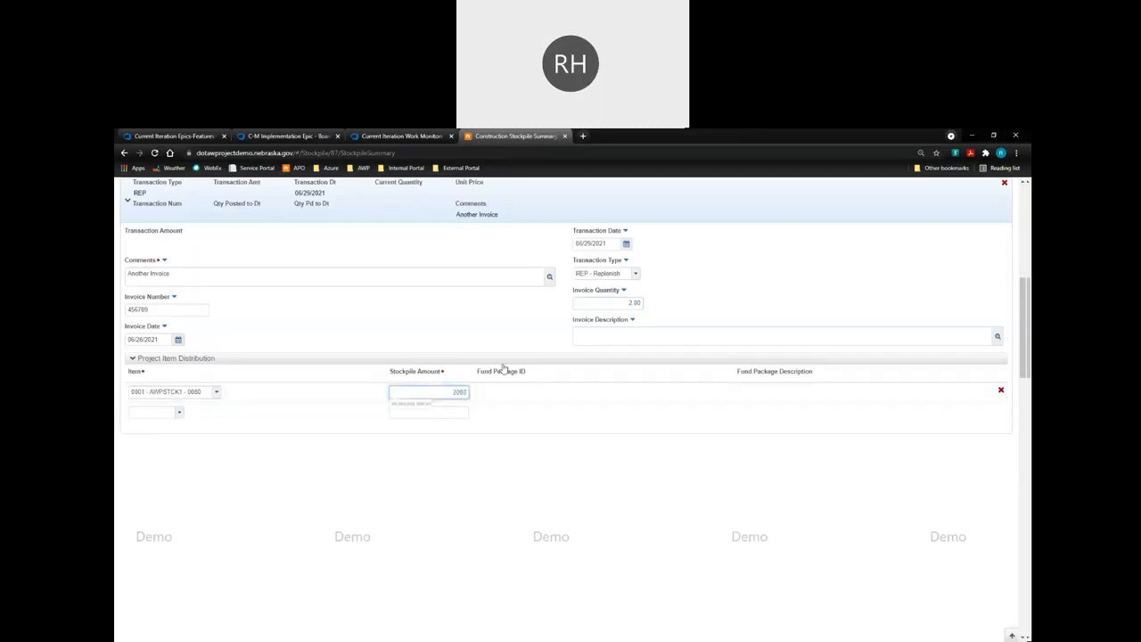
Step: Set the stockpile's item recovery percentage to 100 and save the stockpile with its new transaction
scroll(576, 426, up, 3)
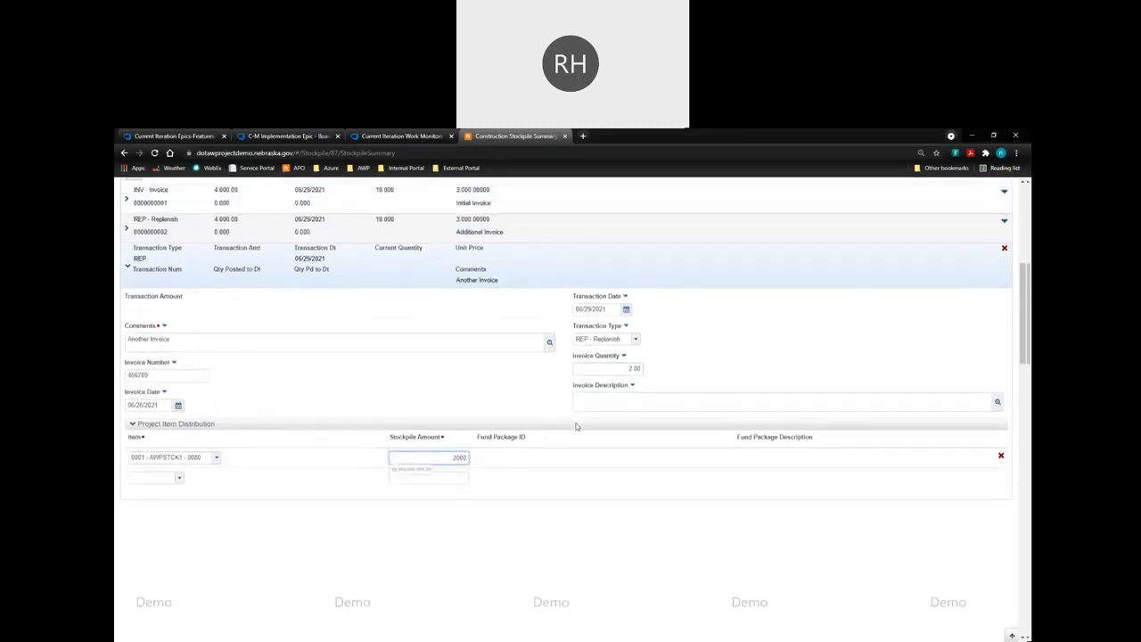
scroll(948, 268, up, 3)
drag(630, 304, 670, 311)
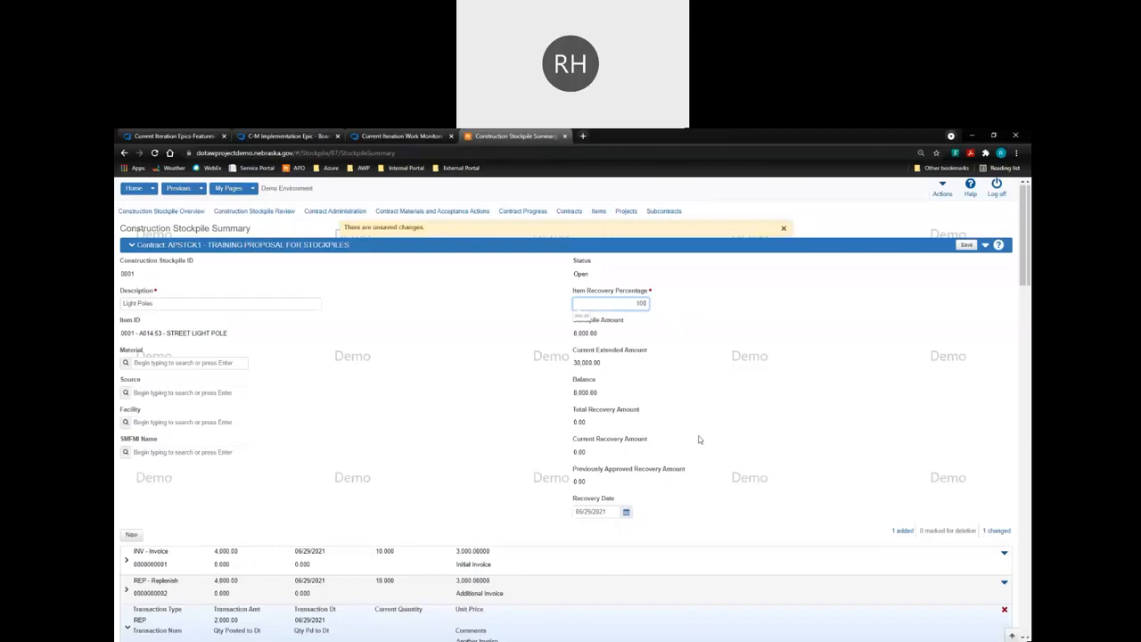
scroll(701, 438, down, 1)
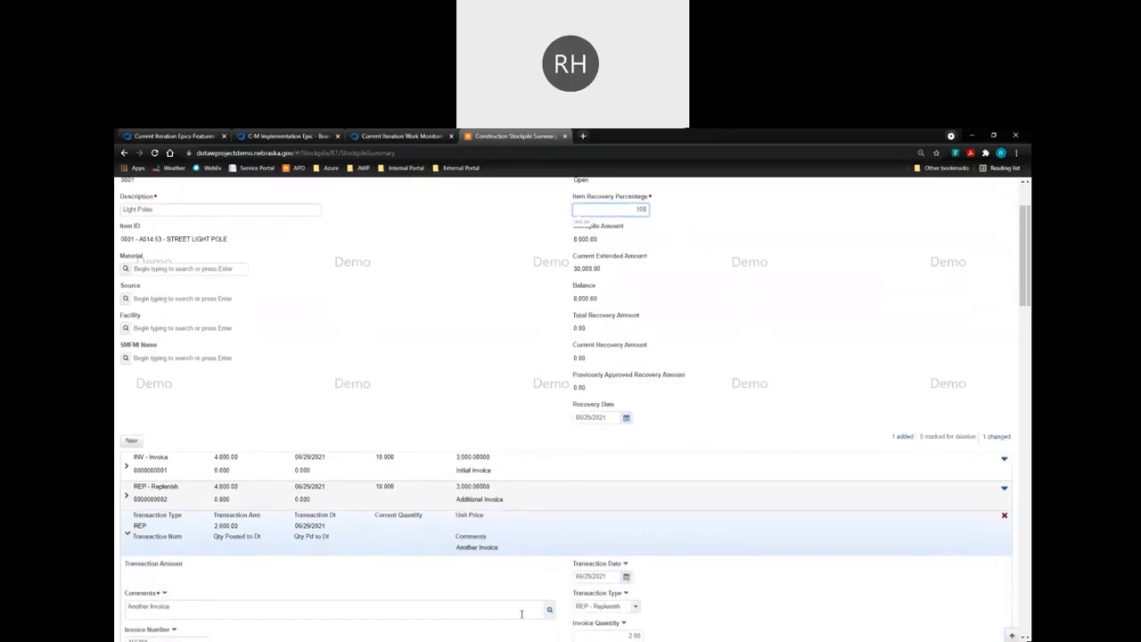
scroll(662, 258, up, 1)
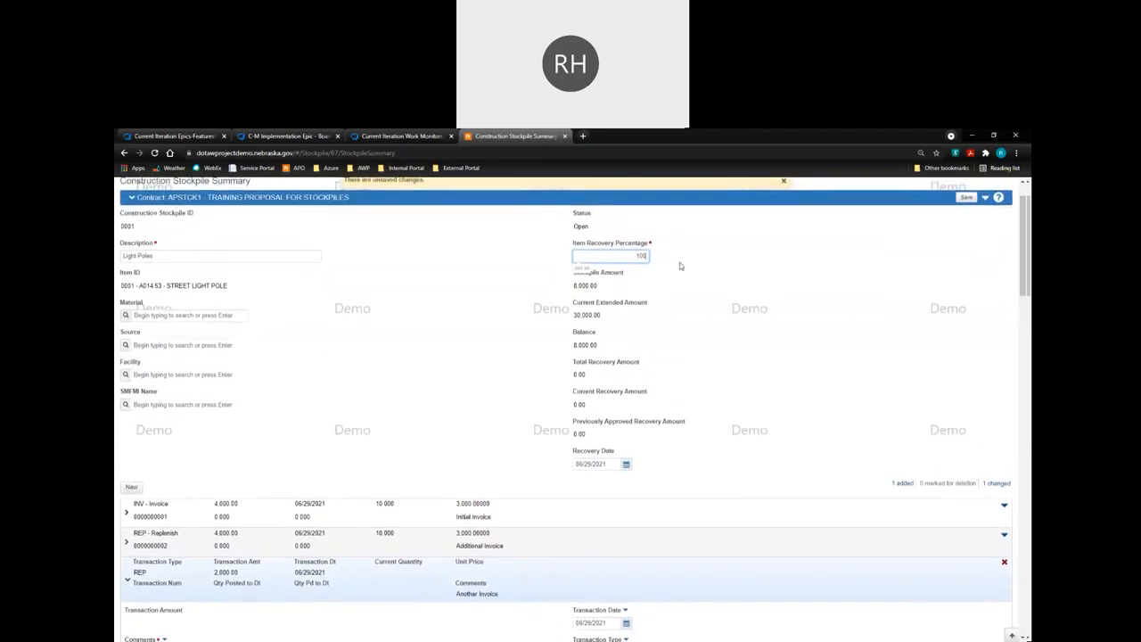
click(967, 199)
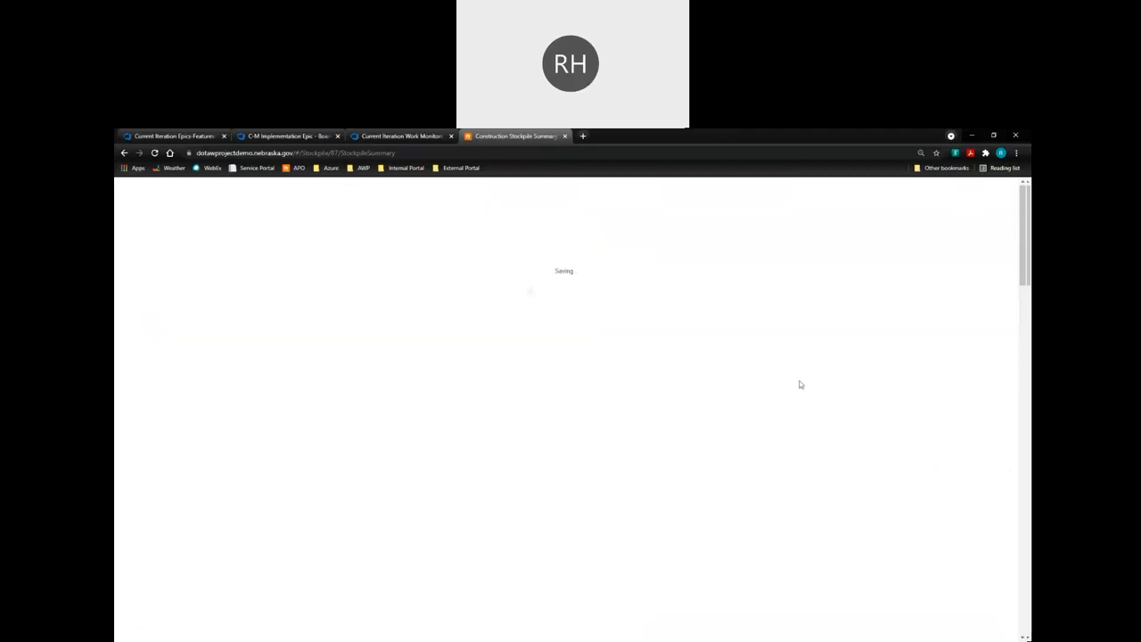